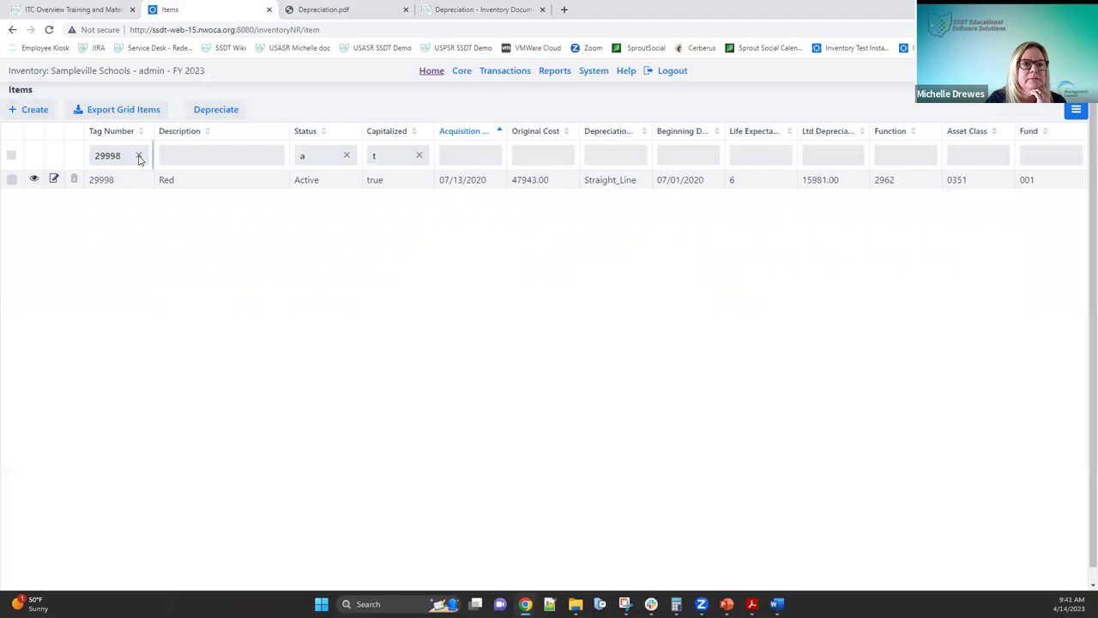
Step: Filter the items by tag number "landimp" and review the LANDIMP item's acquisition and depreciation details
left_click(138, 155)
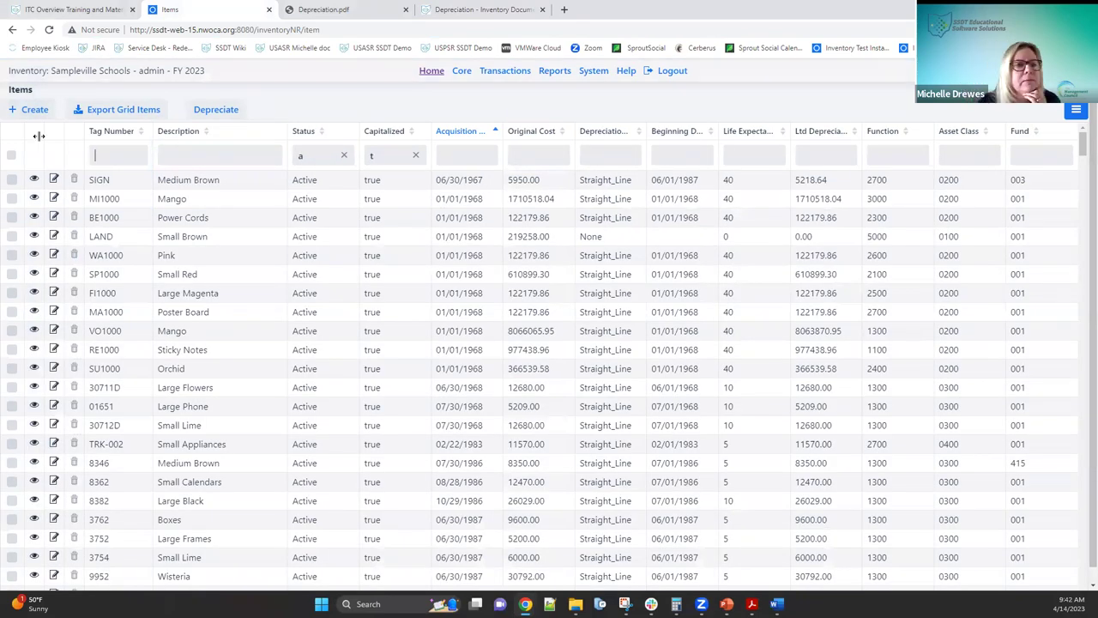
type("landimp")
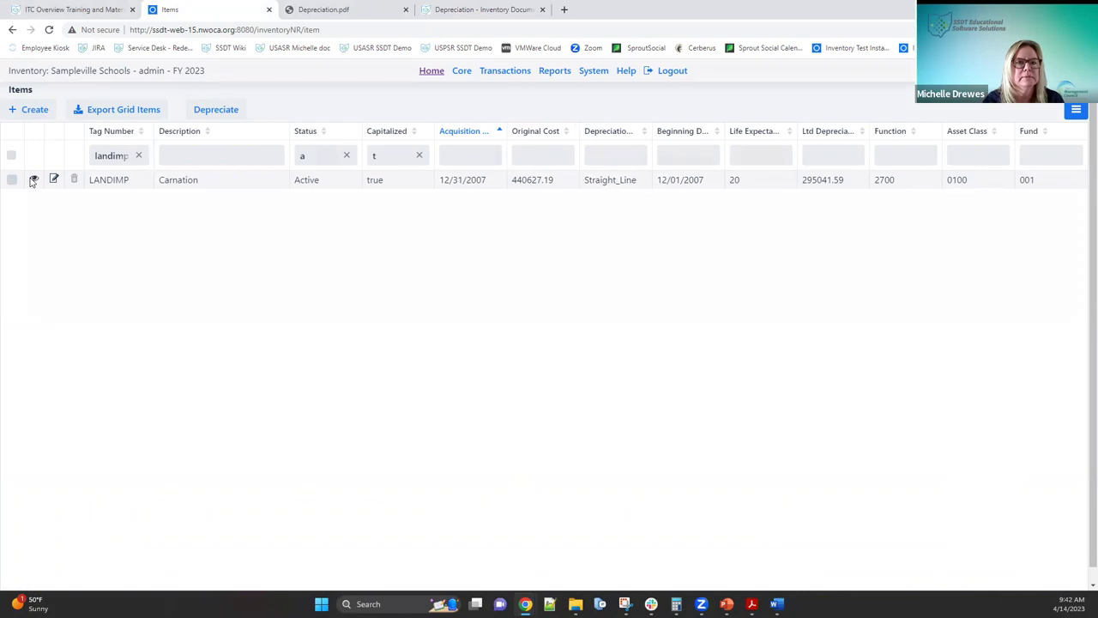
left_click(33, 180)
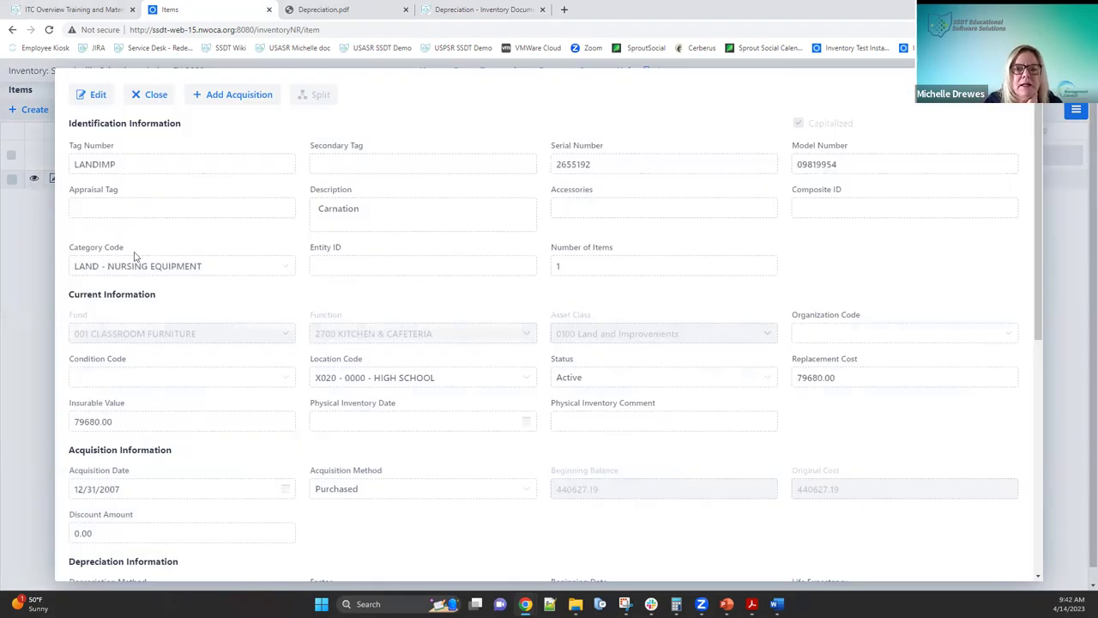
scroll(791, 304, "down", 1)
scroll(791, 304, "down", 3)
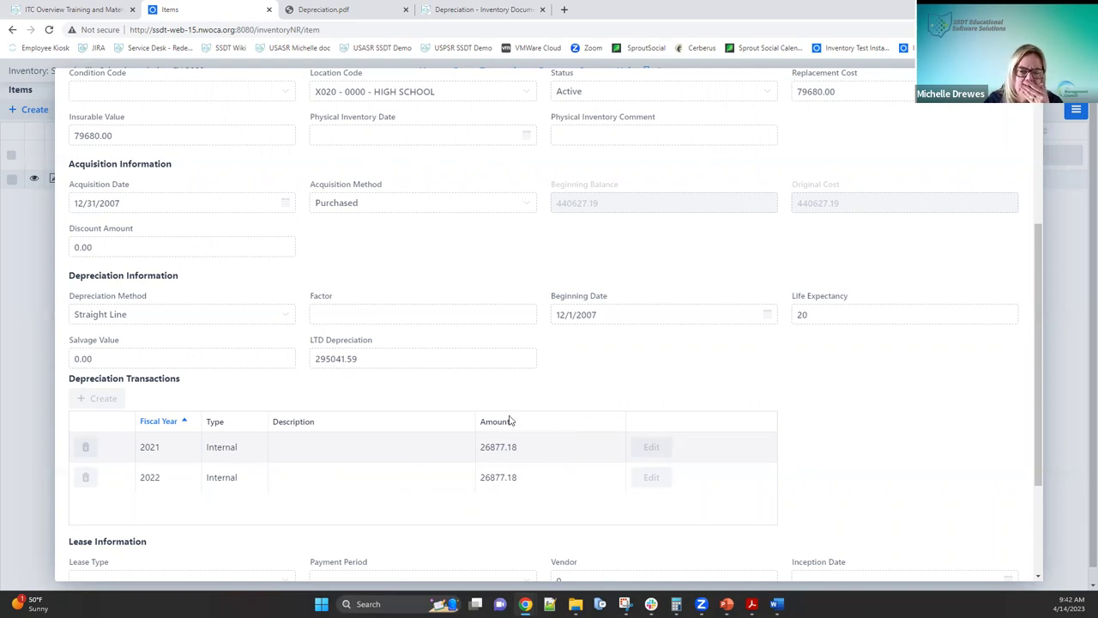
scroll(509, 420, "up", 3)
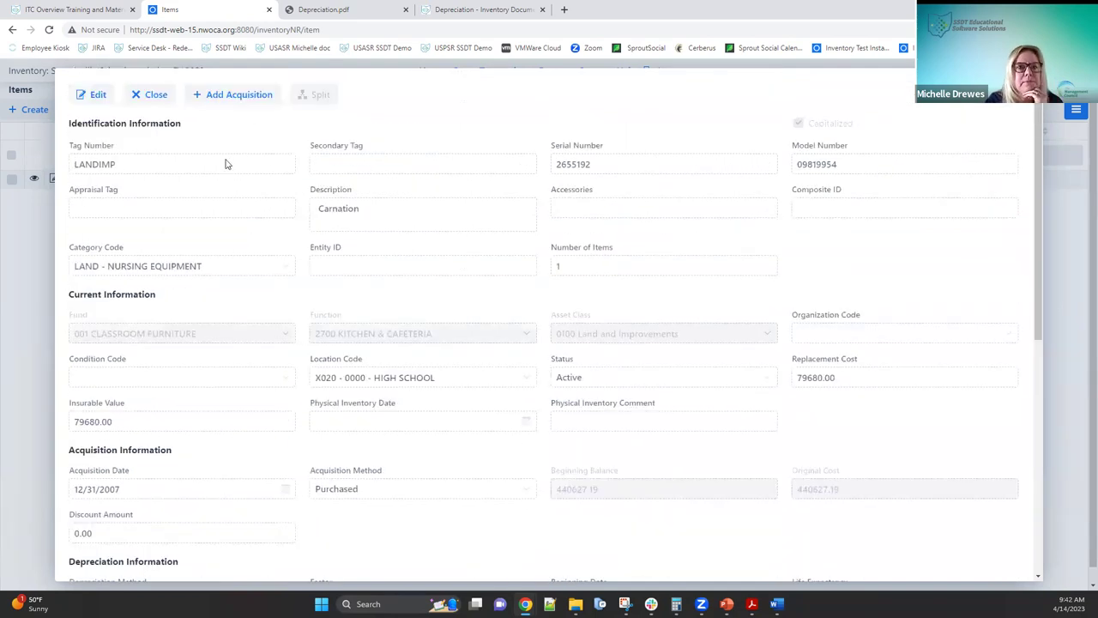
left_click(152, 98)
left_click(11, 181)
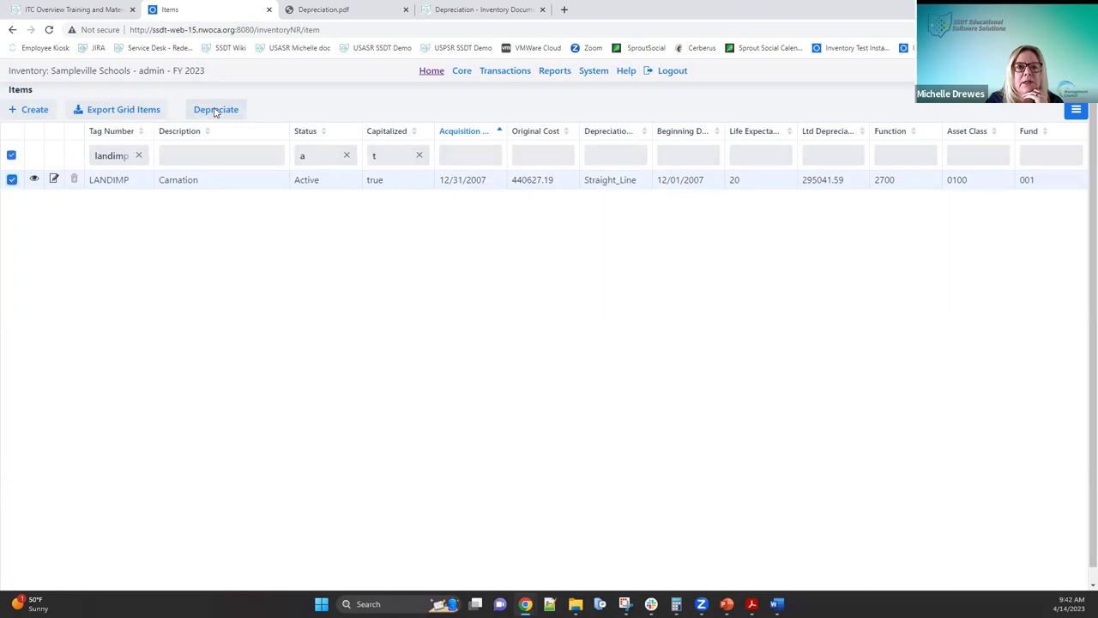
left_click(216, 109)
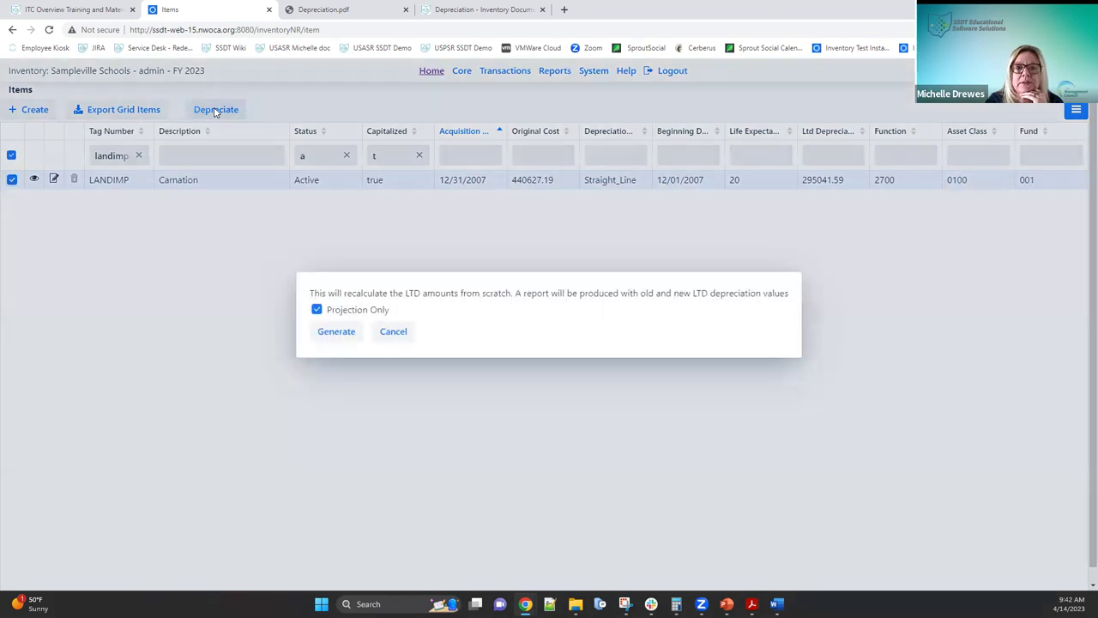
left_click(393, 335)
Step: Clear the tag number filter and filter the active capitalized items by depreciation method "s"
left_click(138, 153)
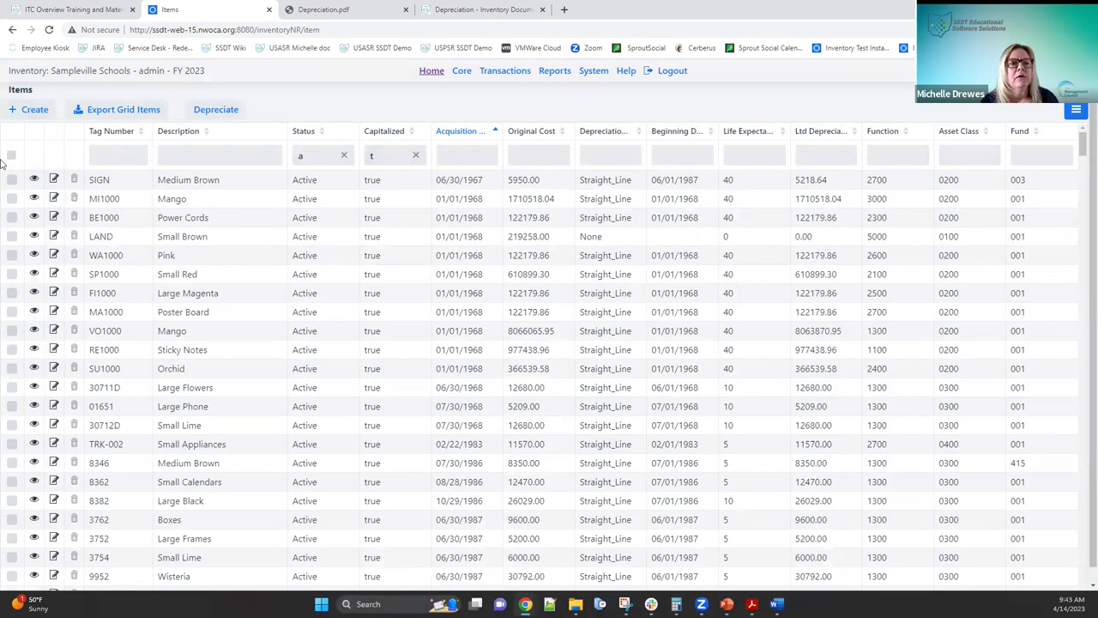
left_click(11, 155)
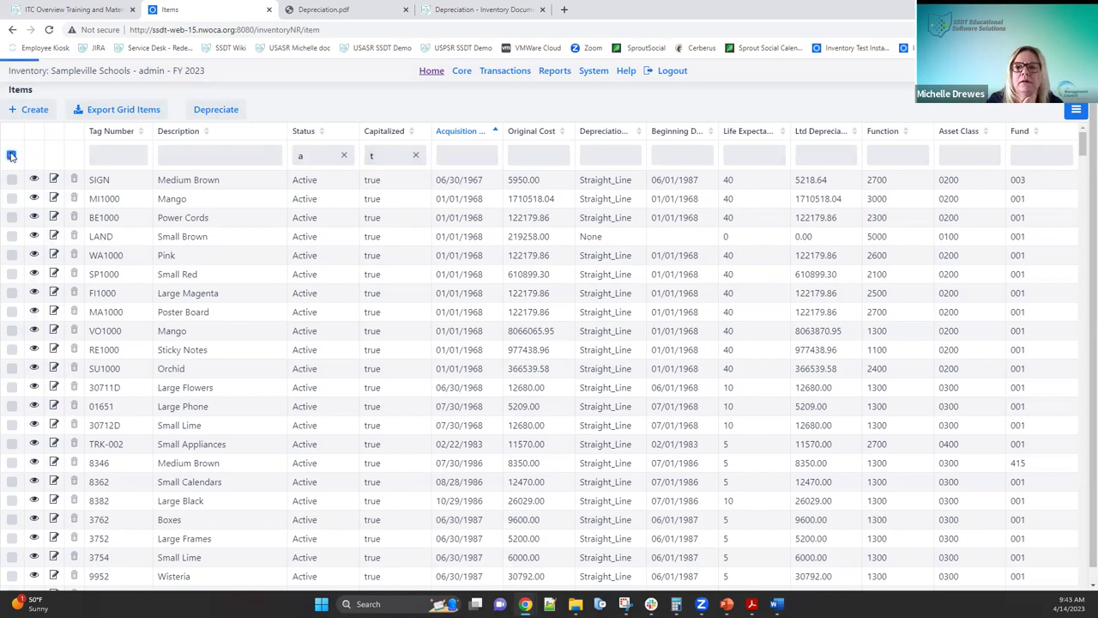
left_click(11, 156)
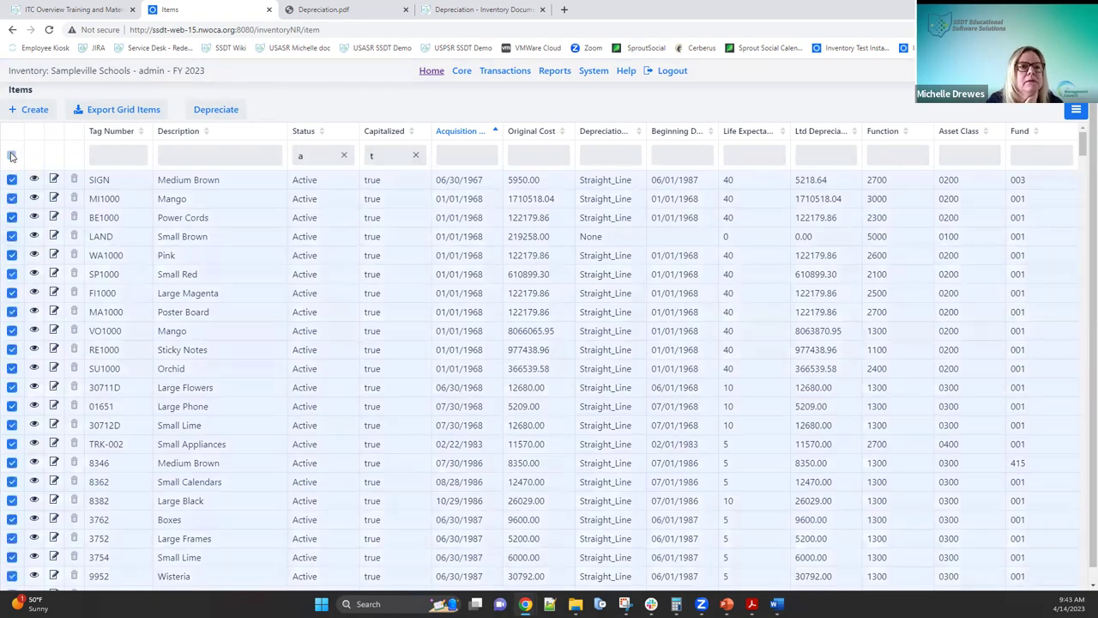
left_click(604, 157)
type("s")
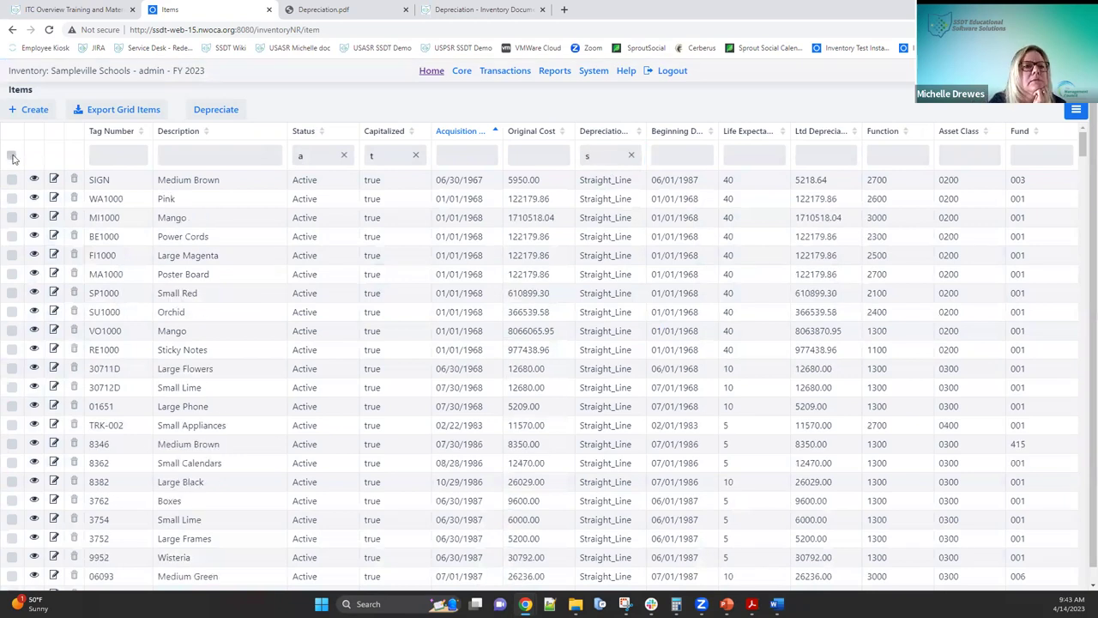
Step: Generate a projection-only depreciation report for all filtered items and save it as Depreciation (3) in PDF format
left_click(11, 156)
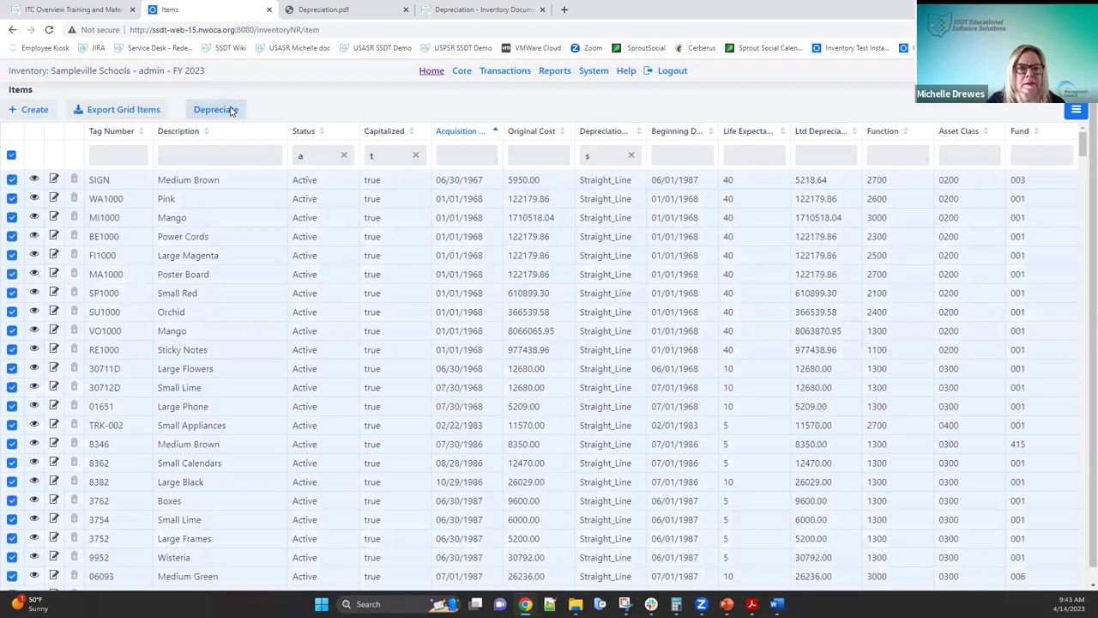
left_click(231, 110)
left_click(339, 333)
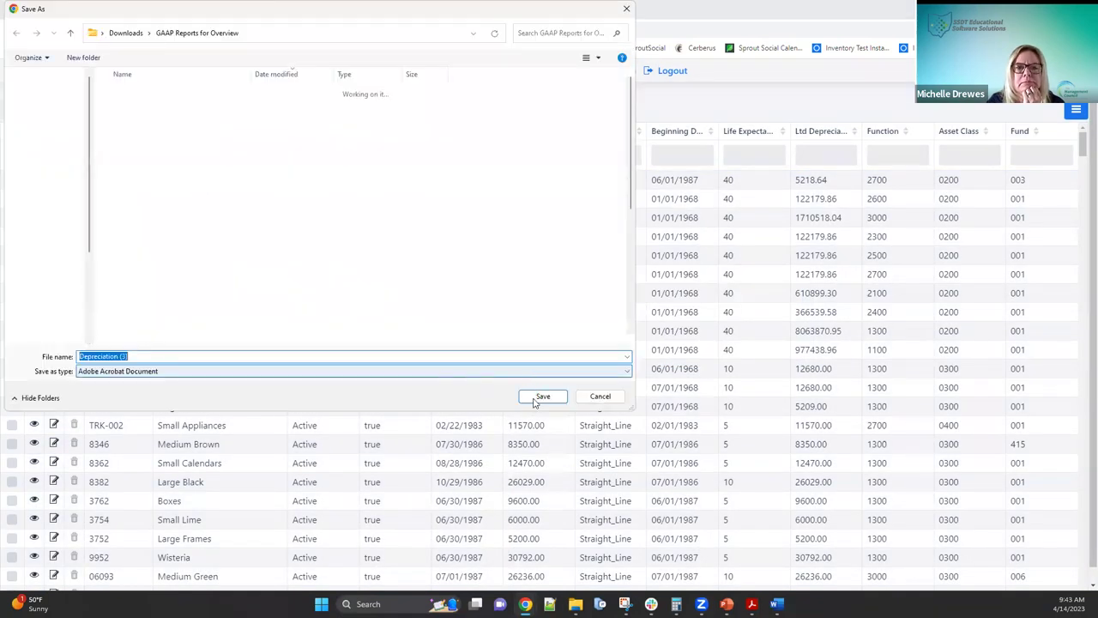
left_click(540, 396)
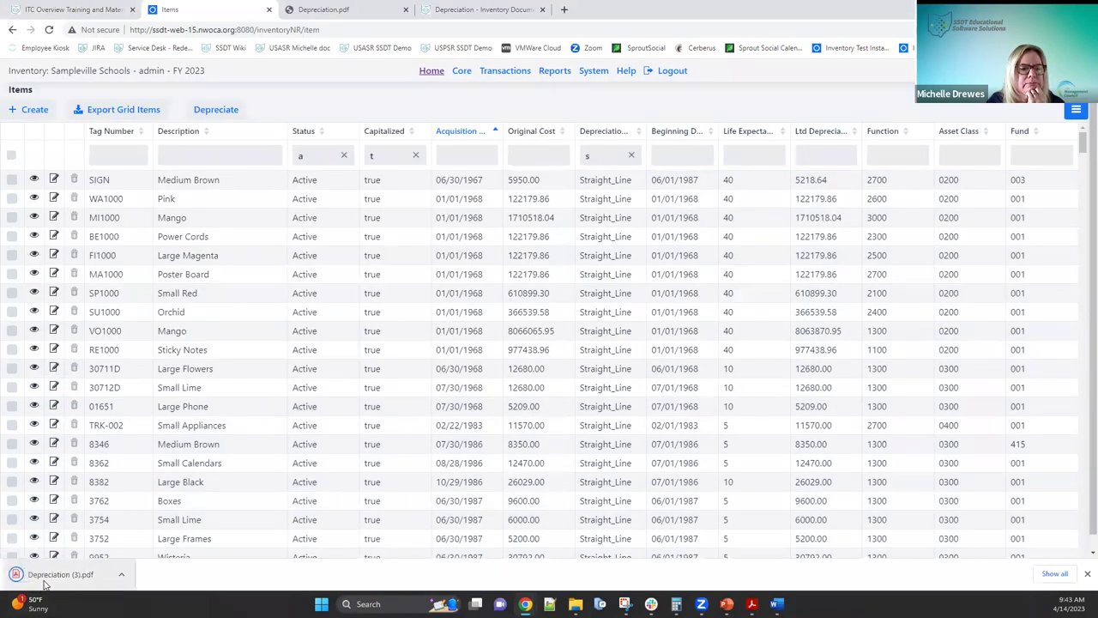
Step: Open the saved LTD Depreciation Report and examine the before, after and difference amounts through the grand total
left_click(45, 582)
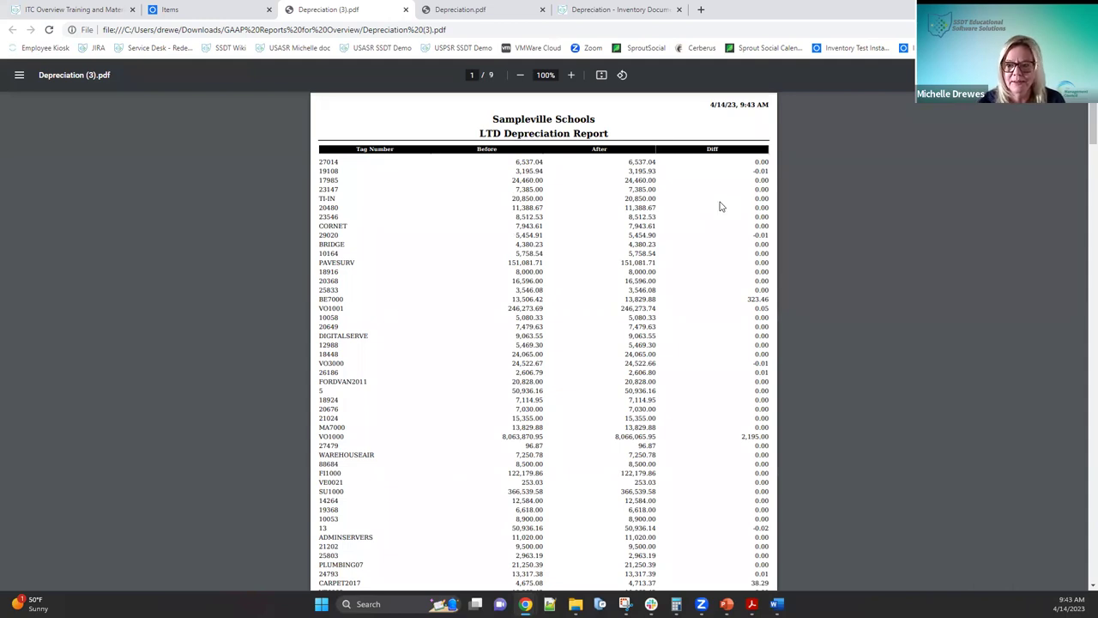
scroll(720, 206, "down", 3)
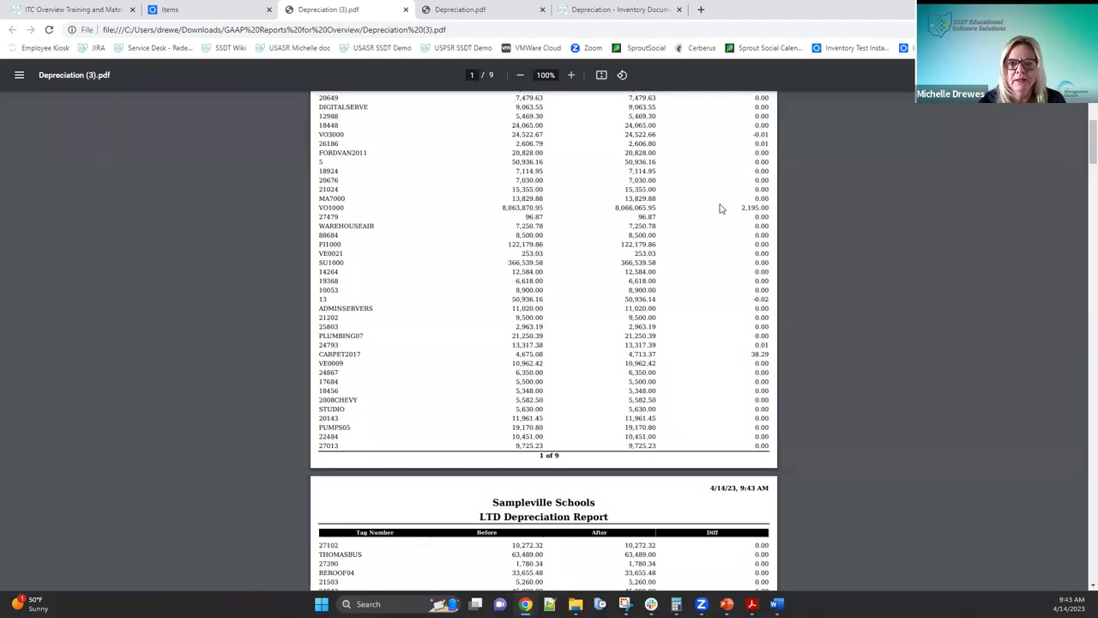
scroll(721, 208, "down", 2)
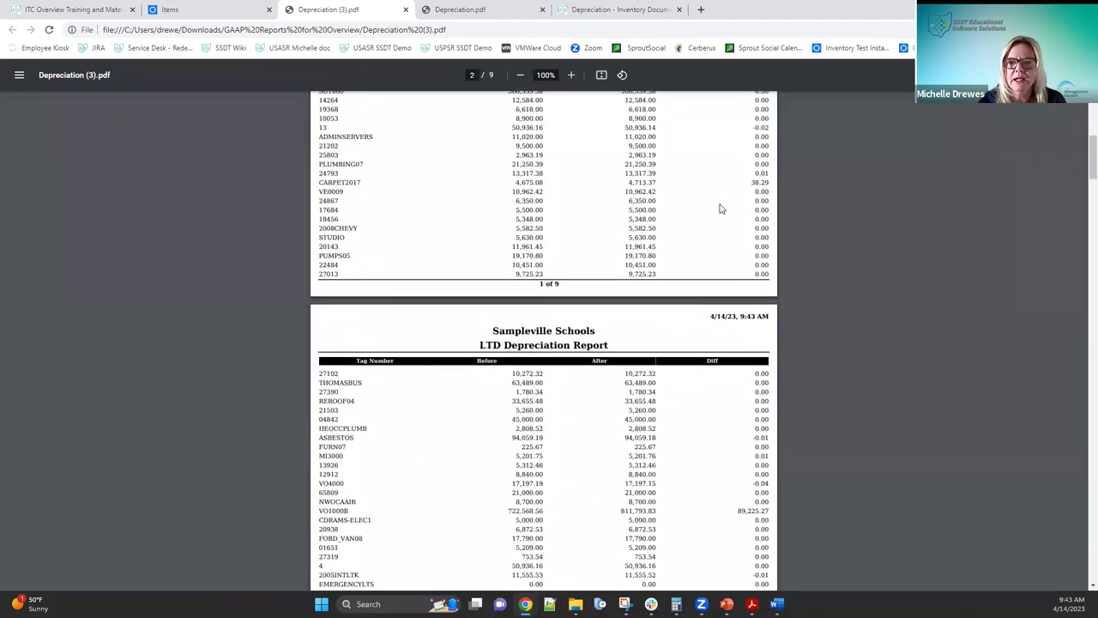
scroll(720, 208, "down", 10)
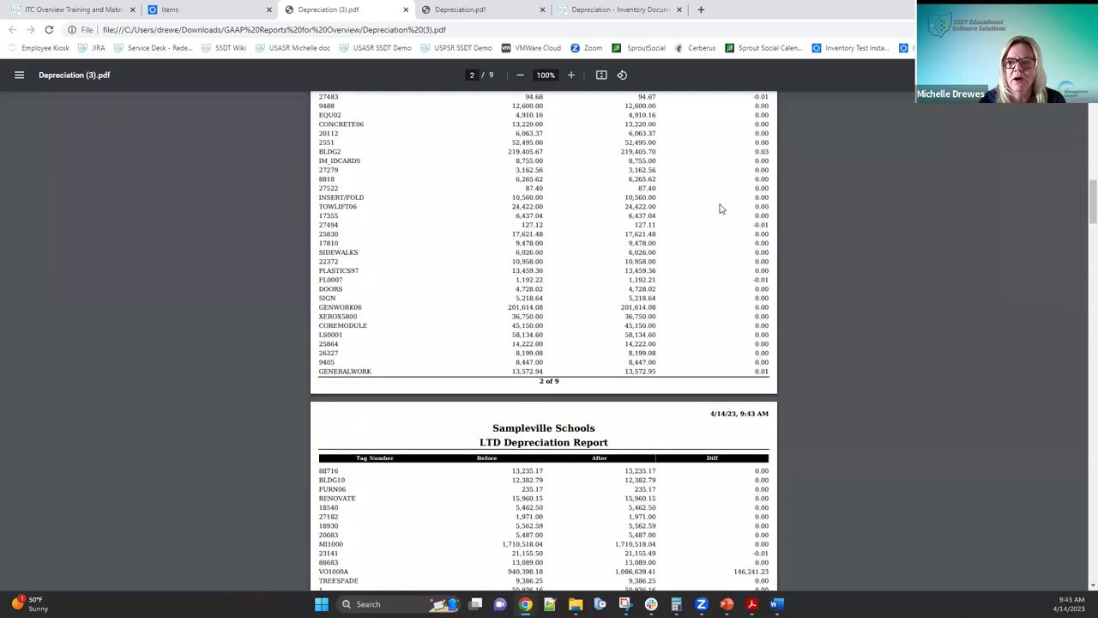
scroll(720, 209, "down", 10)
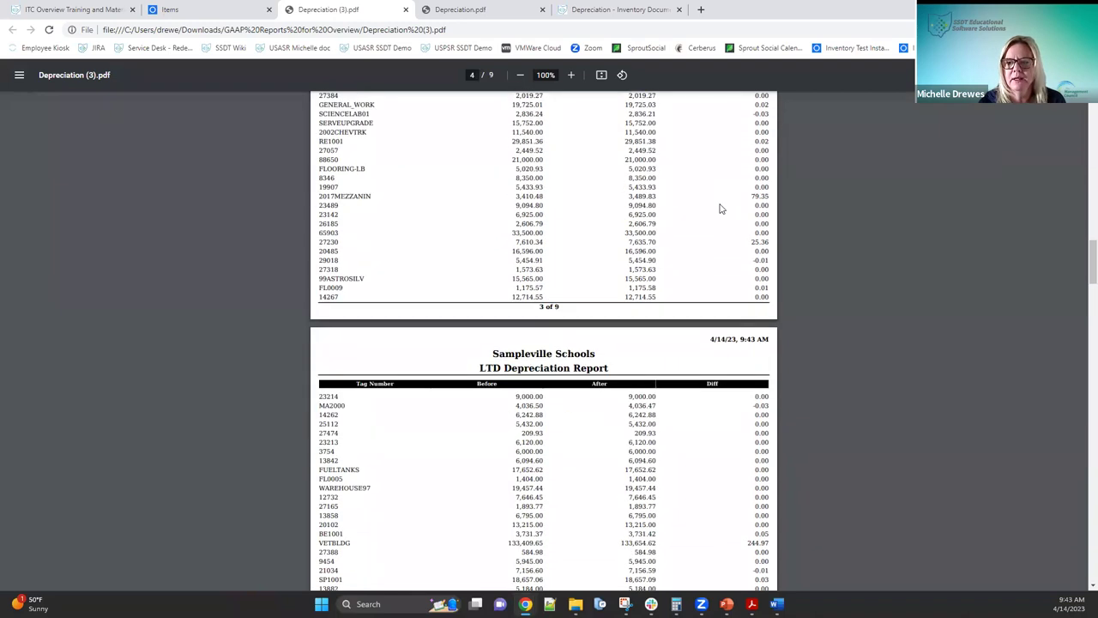
scroll(720, 208, "down", 3)
scroll(721, 208, "down", 10)
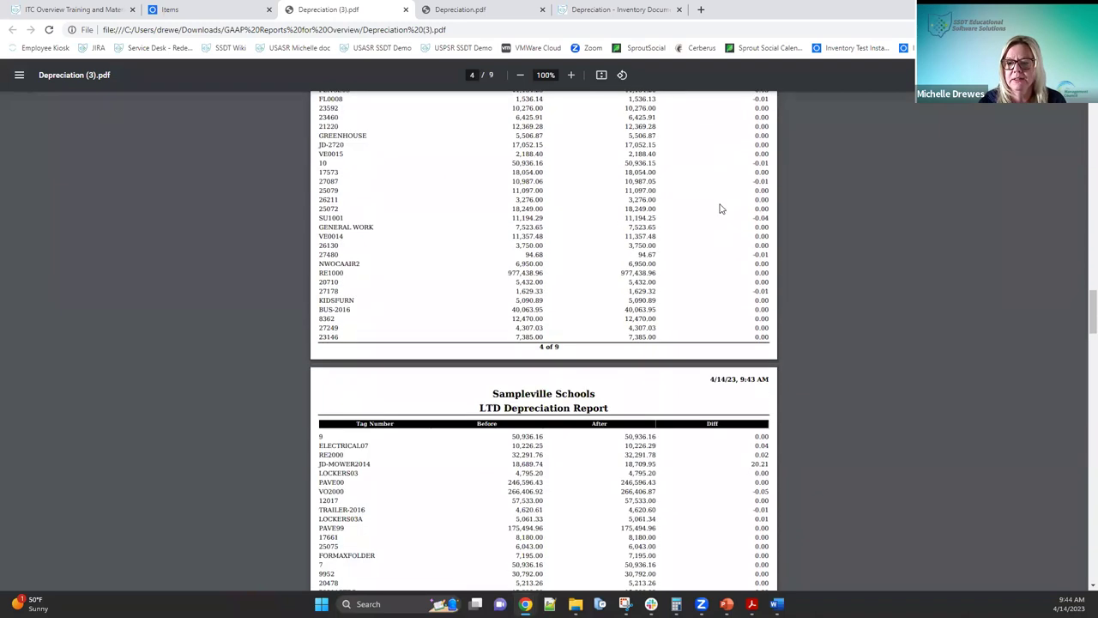
scroll(721, 208, "down", 10)
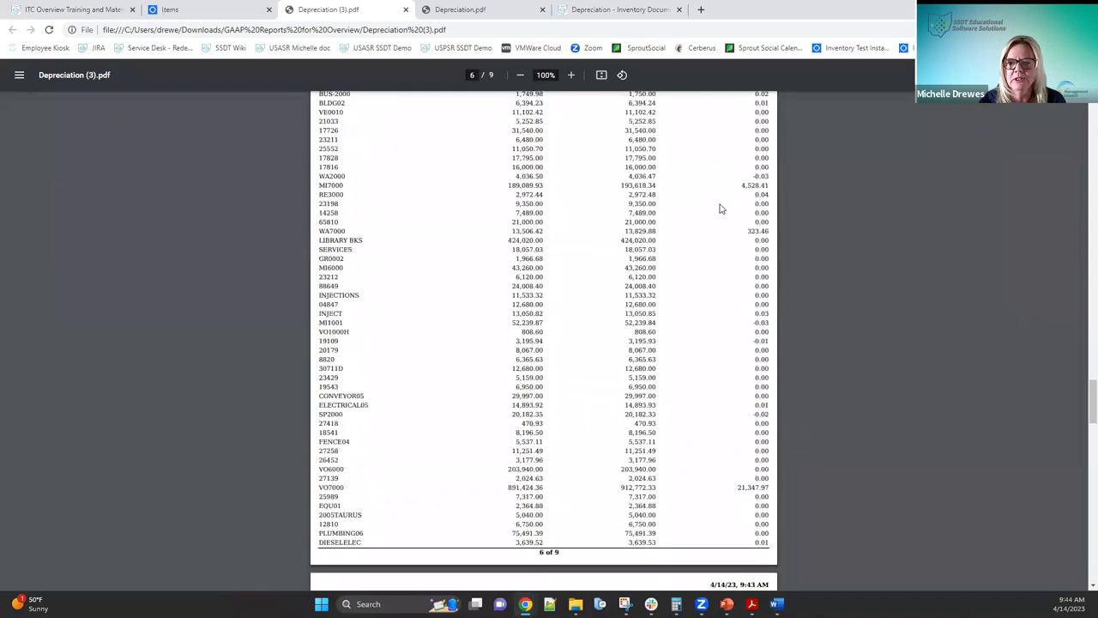
scroll(721, 209, "down", 10)
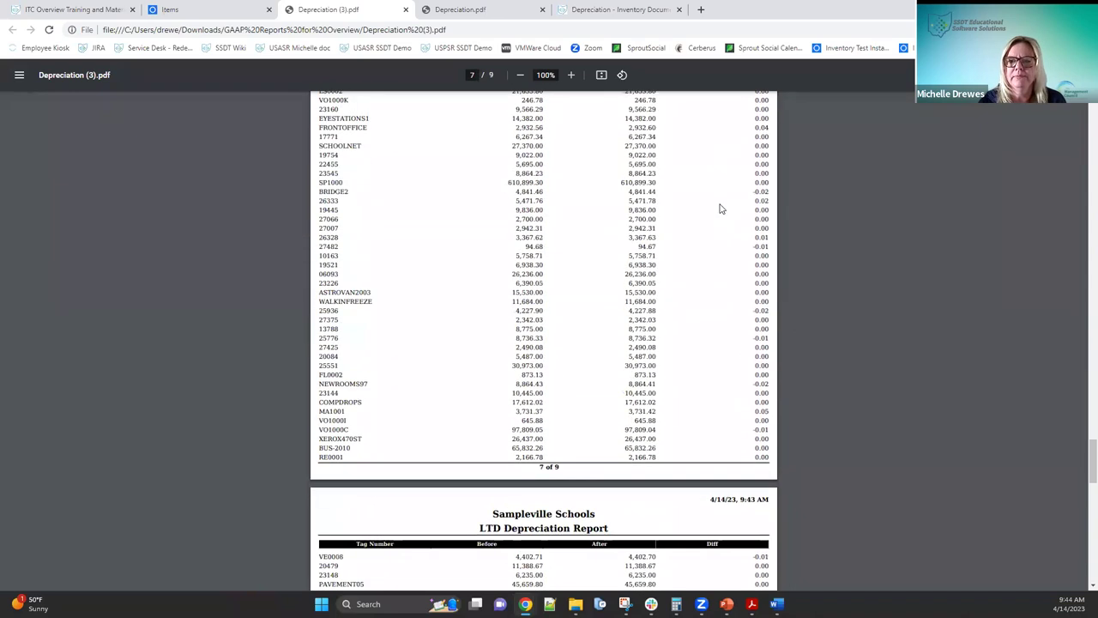
scroll(721, 208, "down", 10)
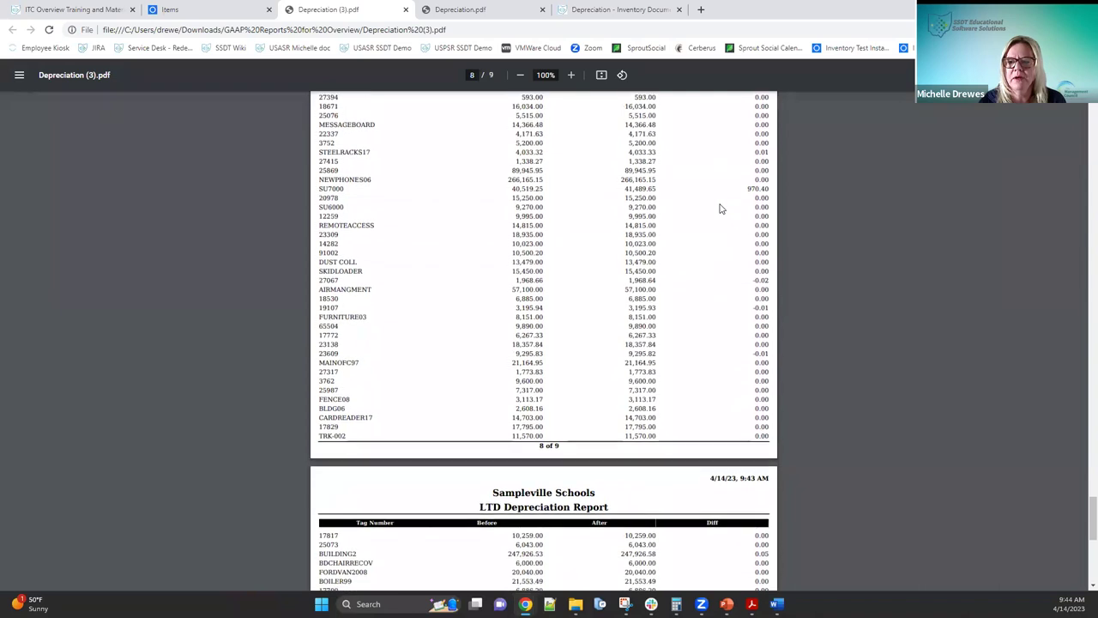
scroll(720, 208, "up", 3)
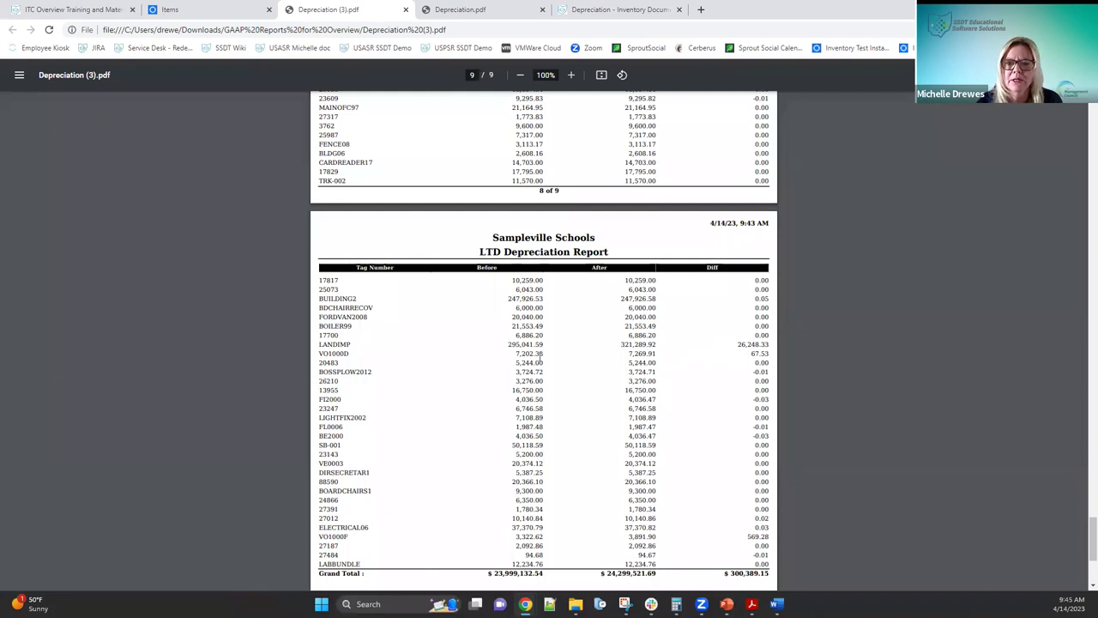
Step: Filter the acquisition transactions by tag number "landimp" and compare them with the LANDIMP line in the depreciation report
left_click(204, 11)
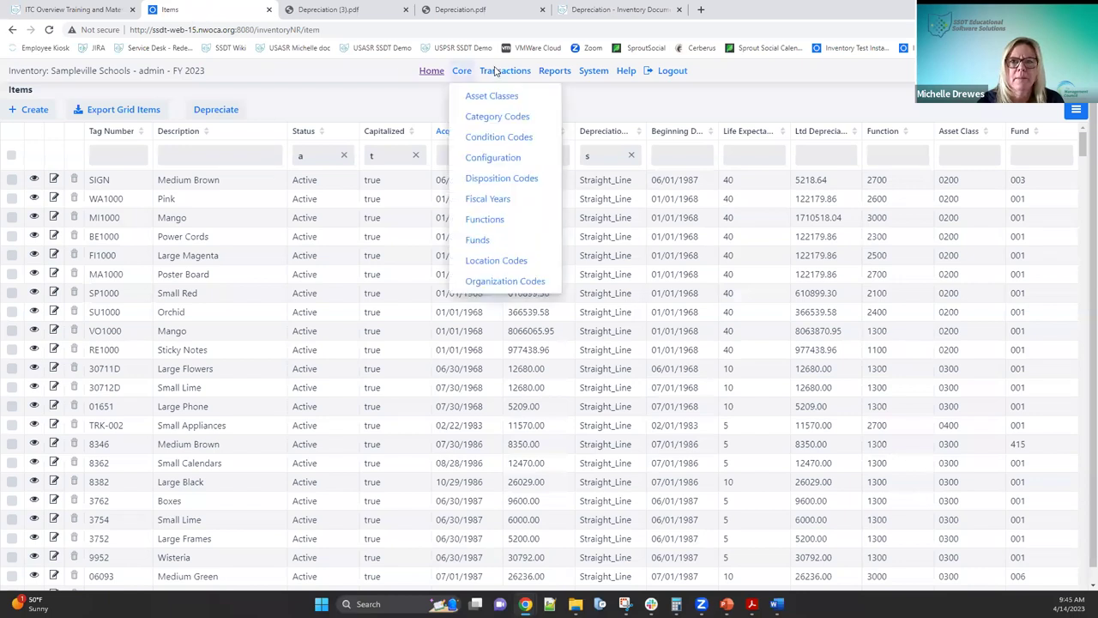
mouse_move(466, 70)
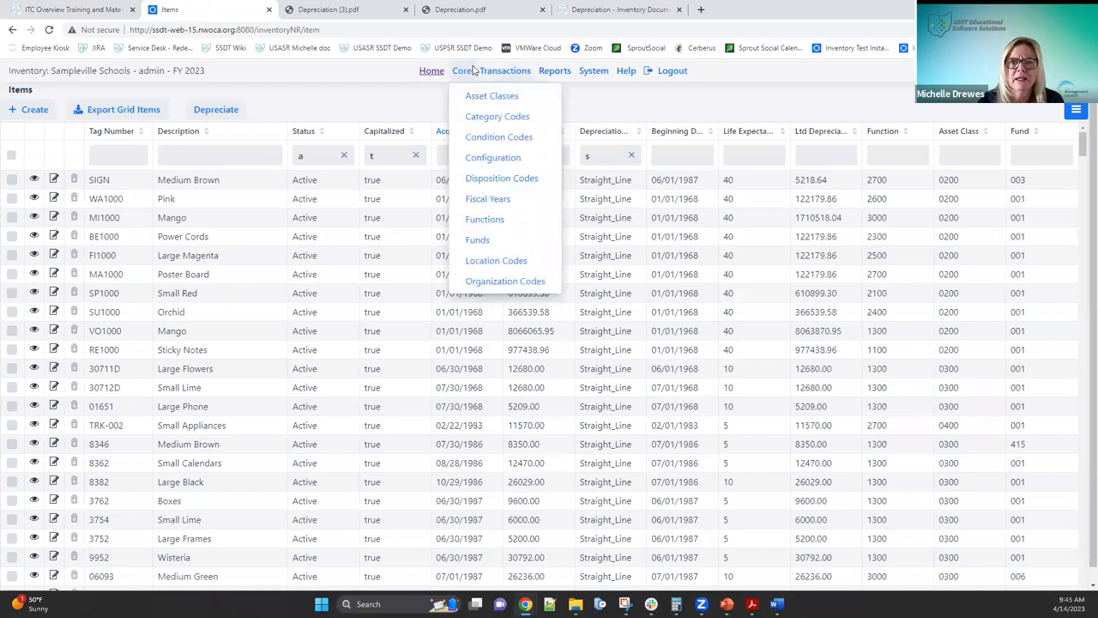
mouse_move(505, 72)
left_click(506, 96)
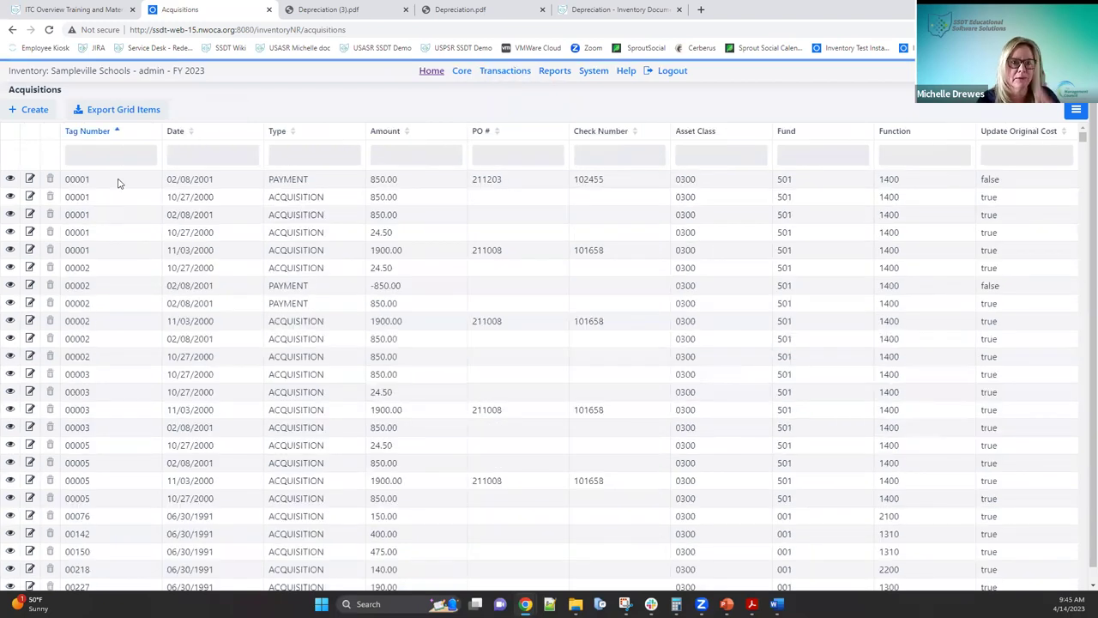
left_click(117, 151)
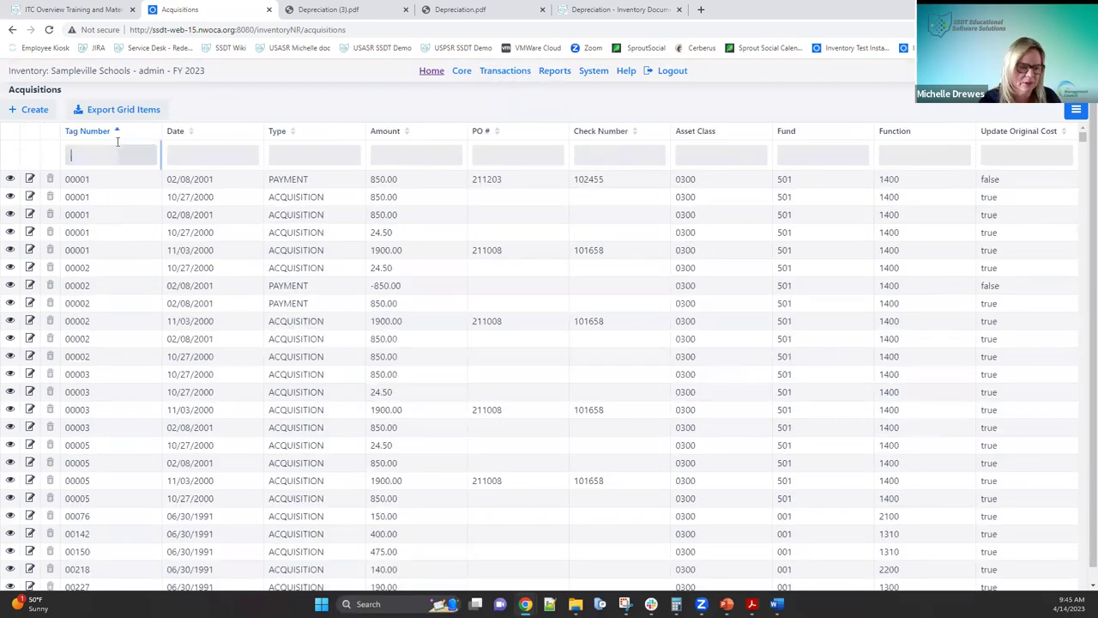
type("landimp")
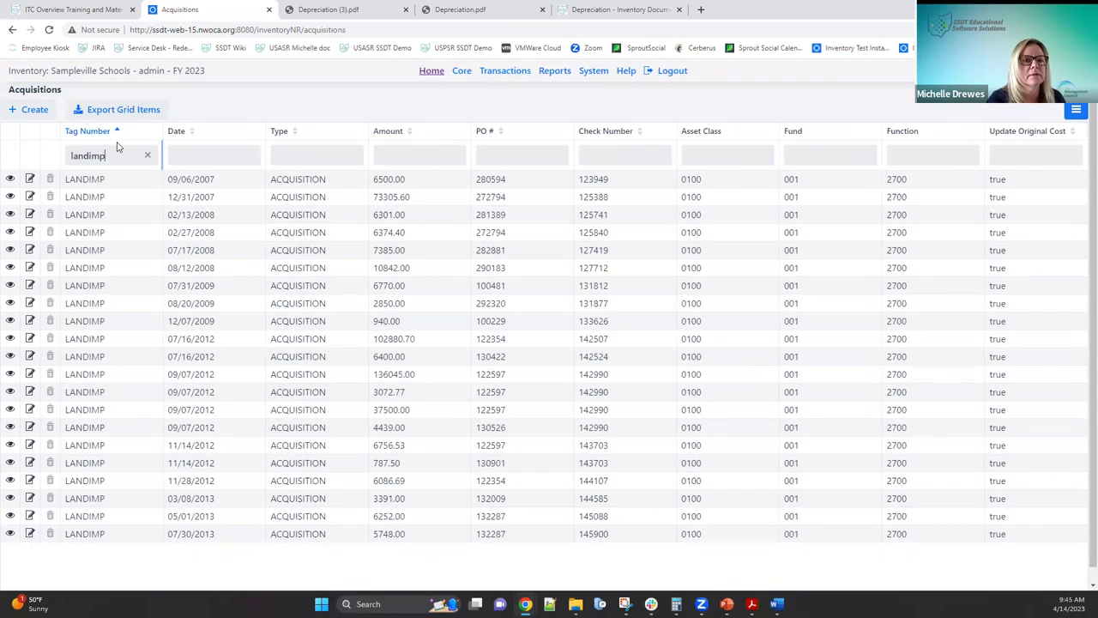
key("ctrl+a")
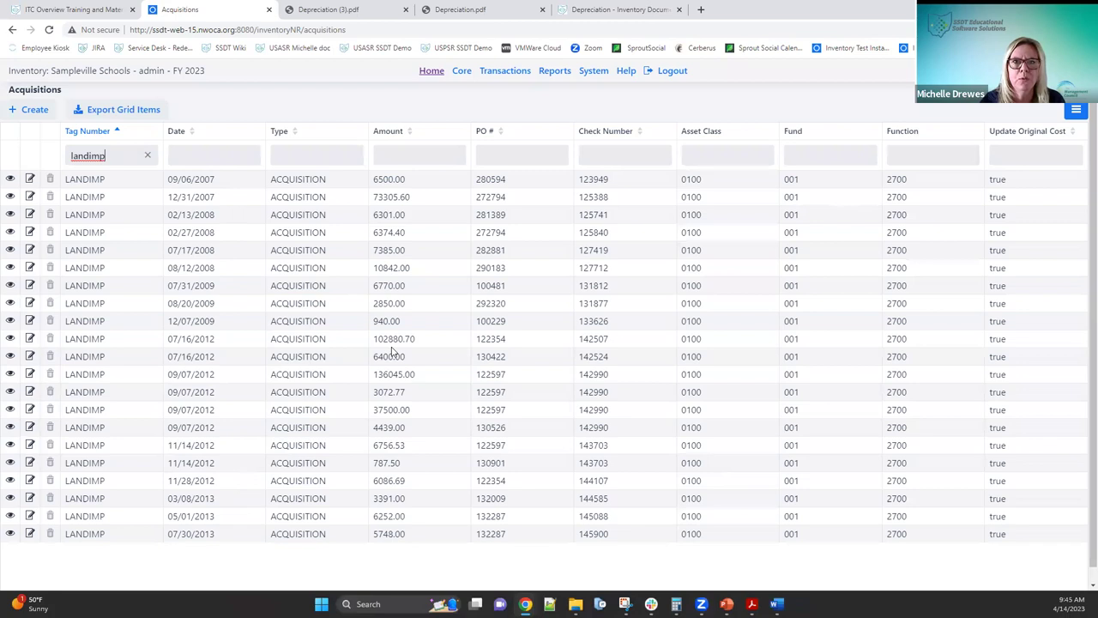
left_click(329, 9)
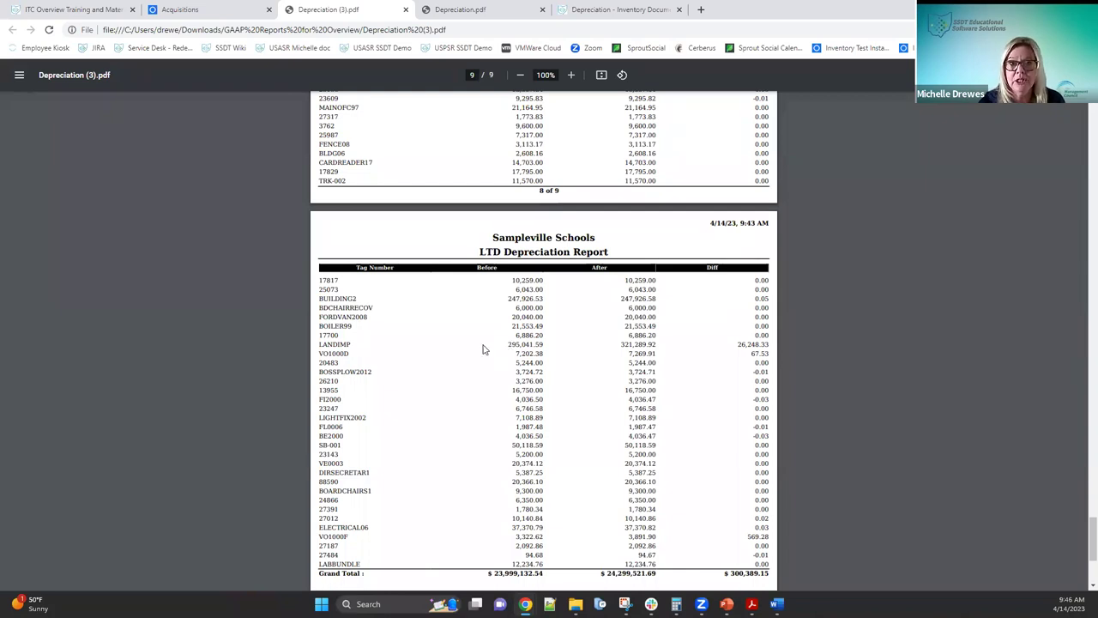
left_click(217, 12)
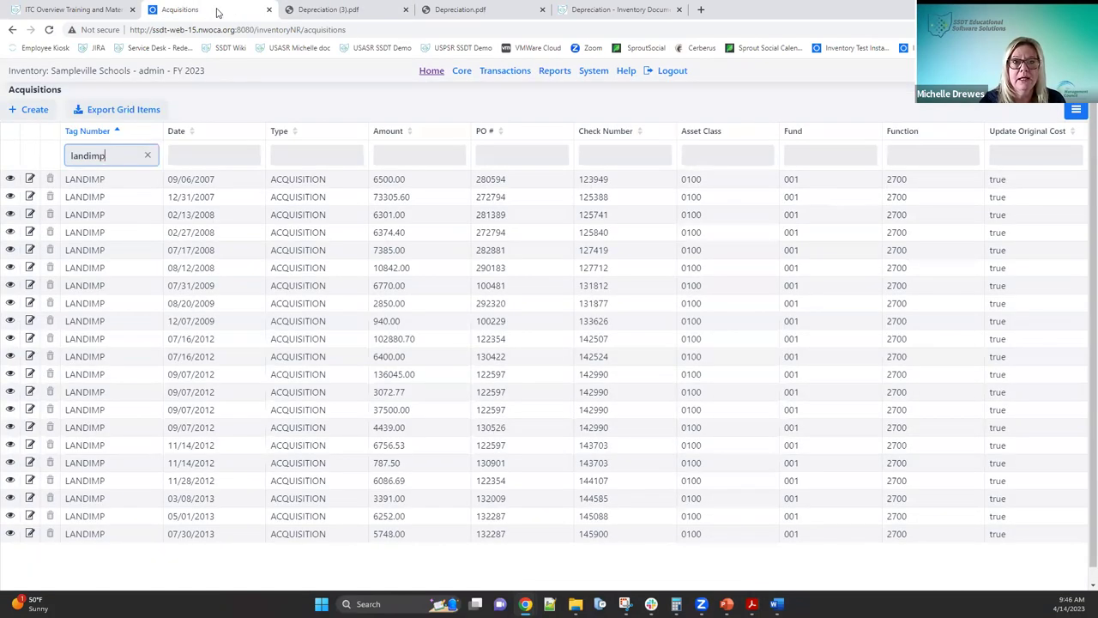
Step: Open the Items grid and filter it by tag number "land"
left_click(496, 76)
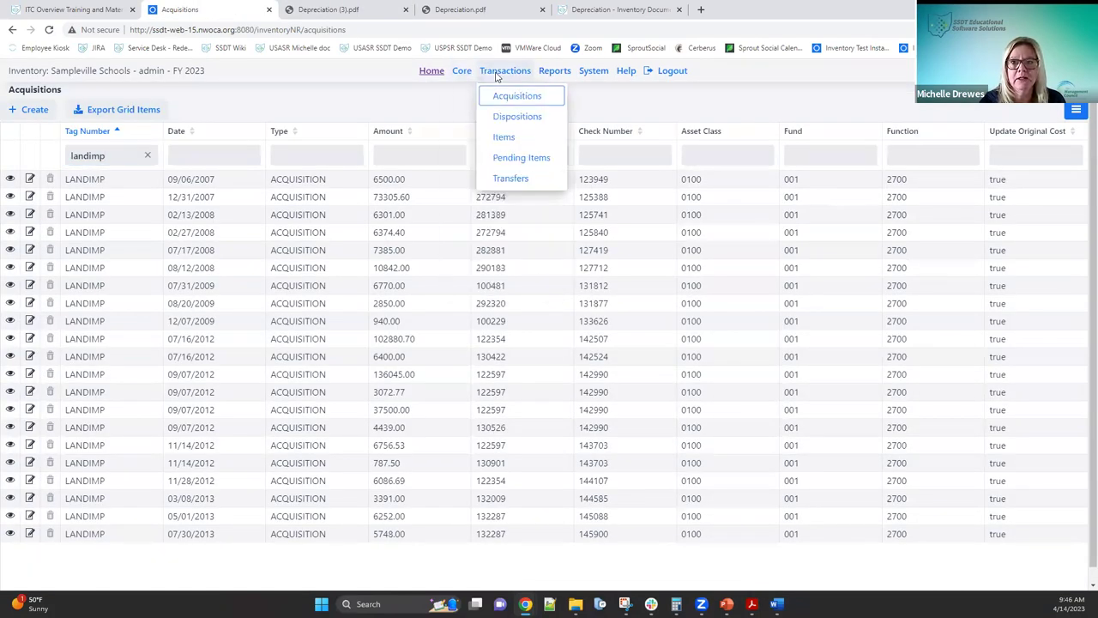
left_click(498, 141)
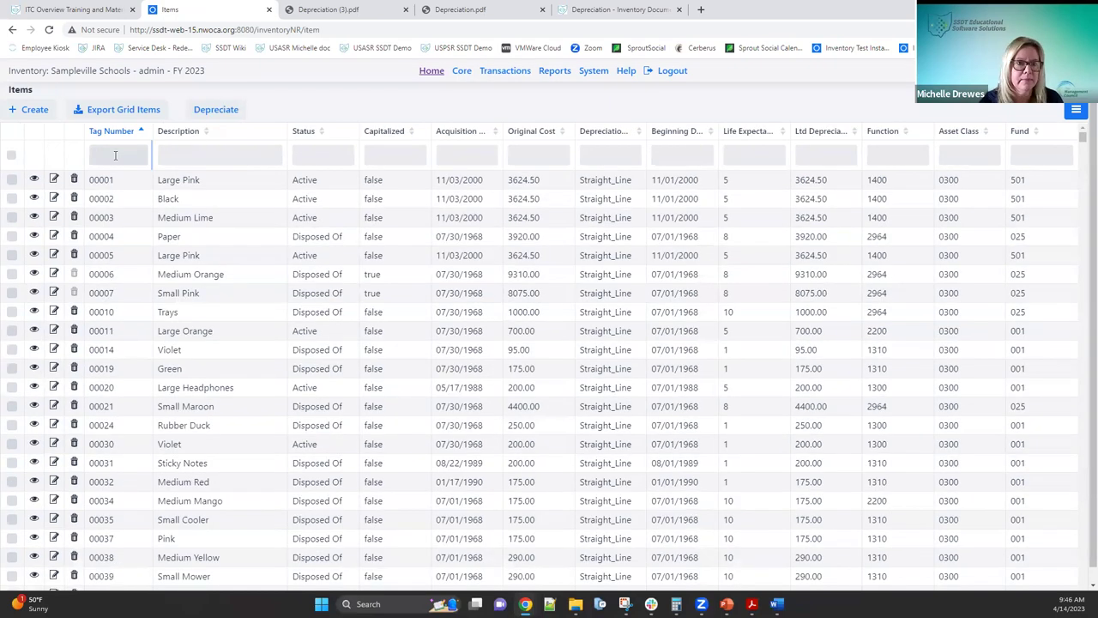
type("lam")
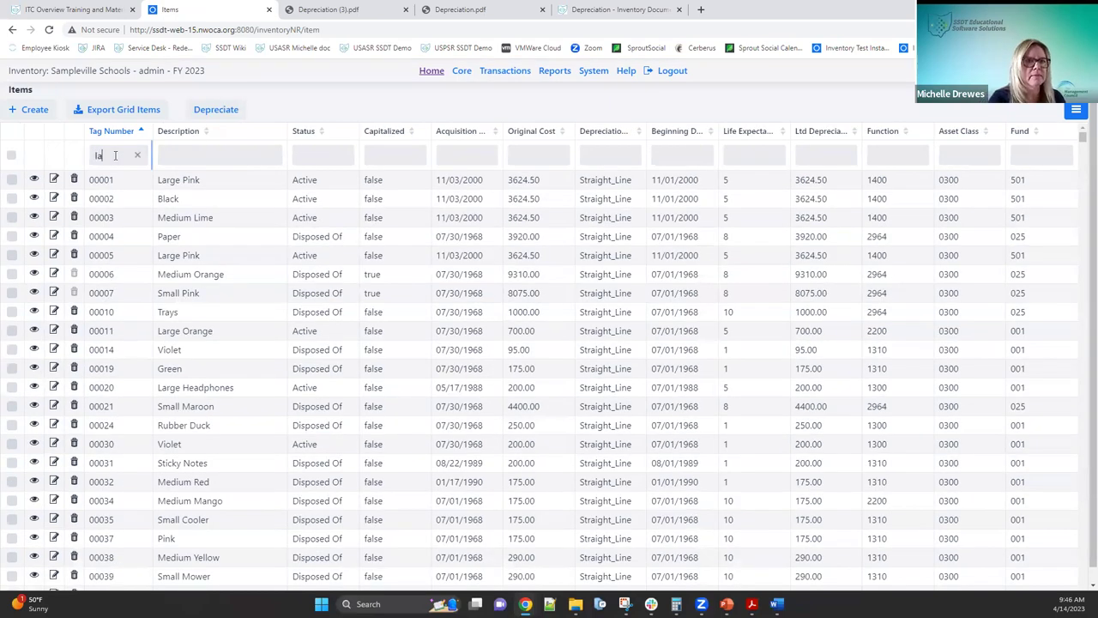
key("BackSpace")
type("nd")
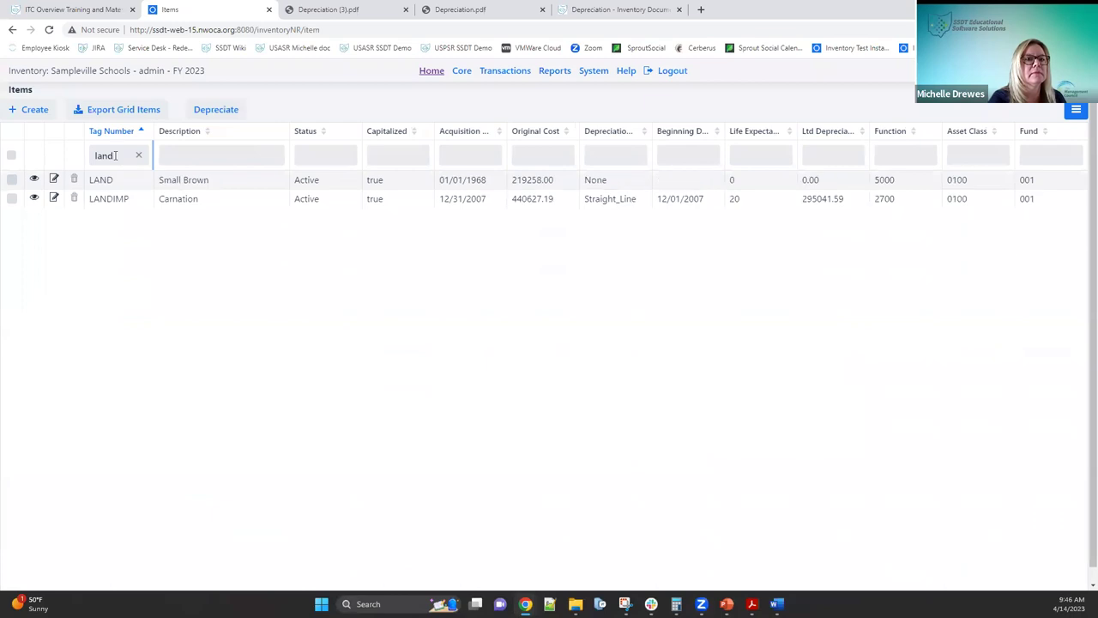
Step: View the LANDIMP item record and review its acquisition details, depreciation information and depreciation transactions
left_click(12, 199)
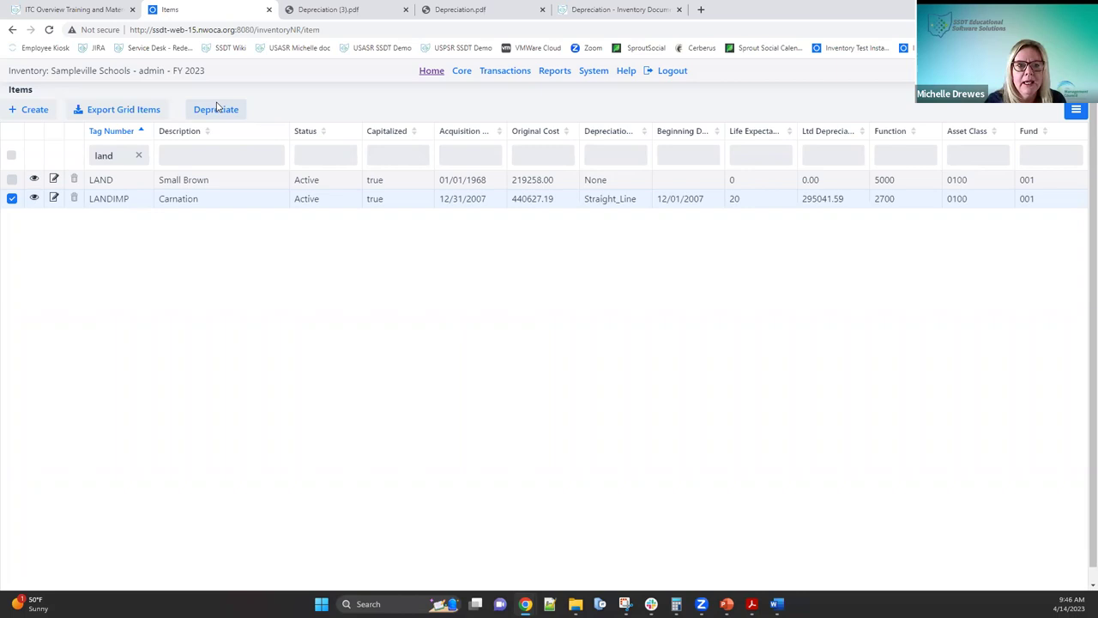
left_click(12, 200)
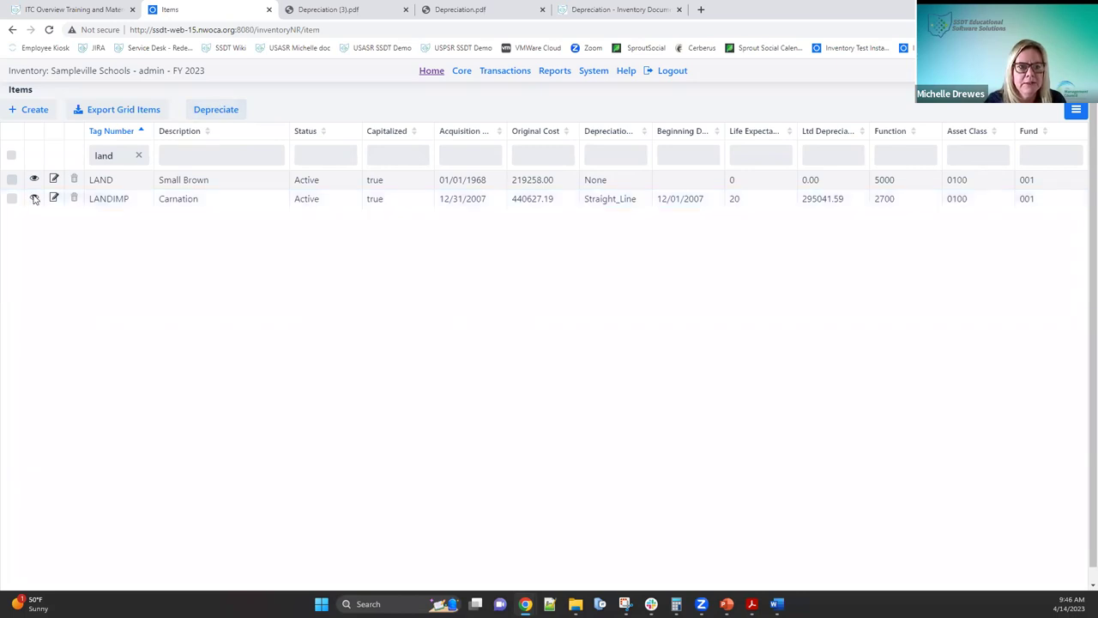
left_click(34, 198)
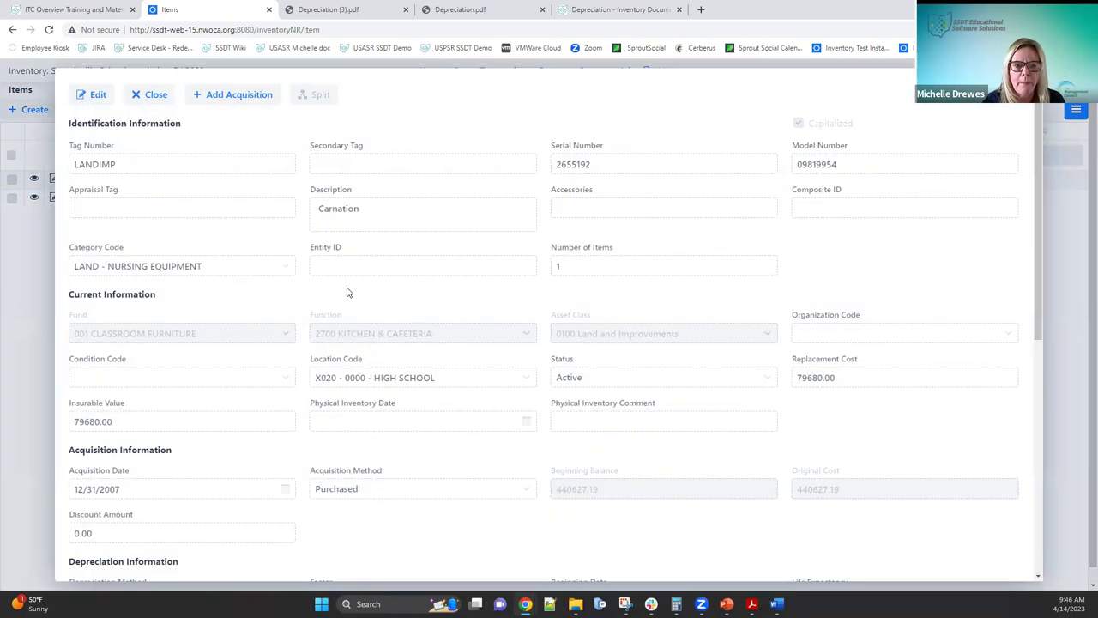
scroll(347, 286, "down", 3)
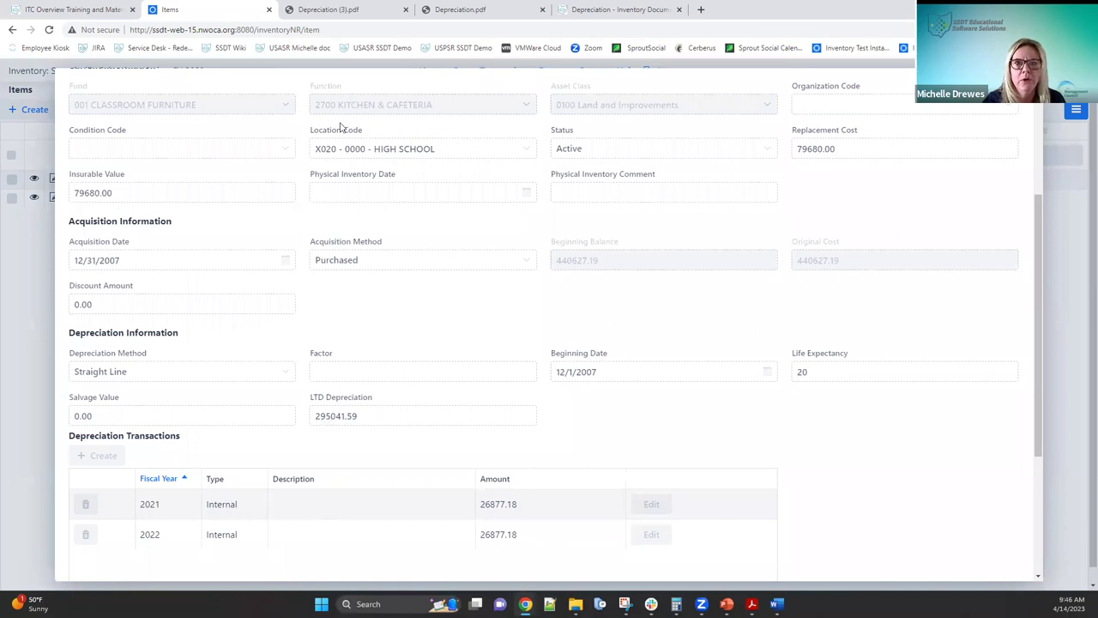
Step: Compare the LANDIMP line in the Depreciation (3) report with the manual depreciation calculation in the Word document
left_click(341, 10)
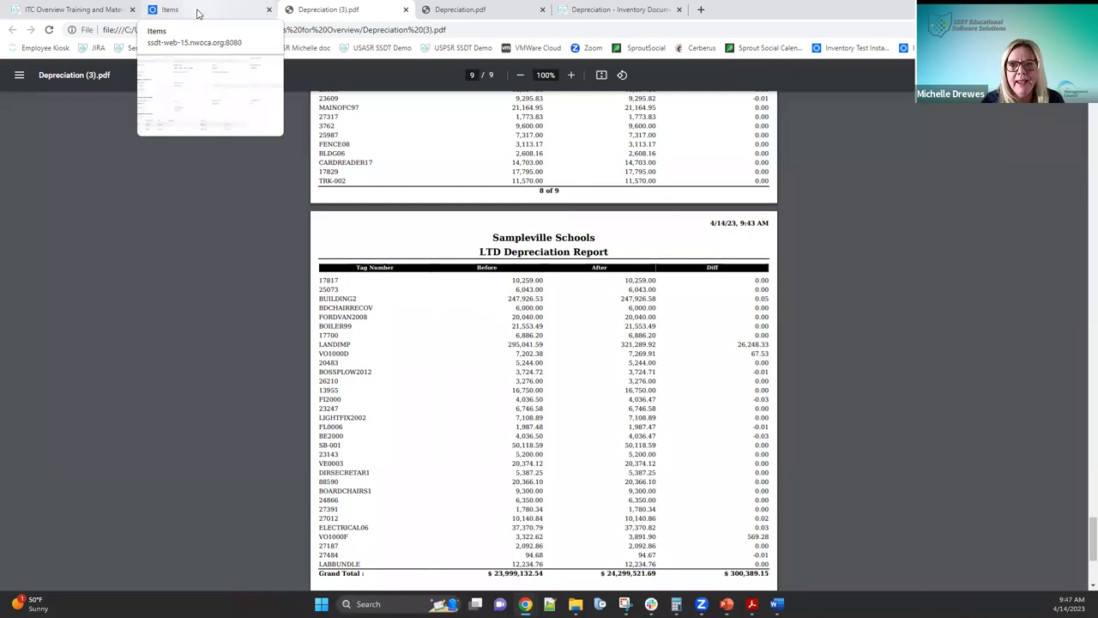
left_click(776, 603)
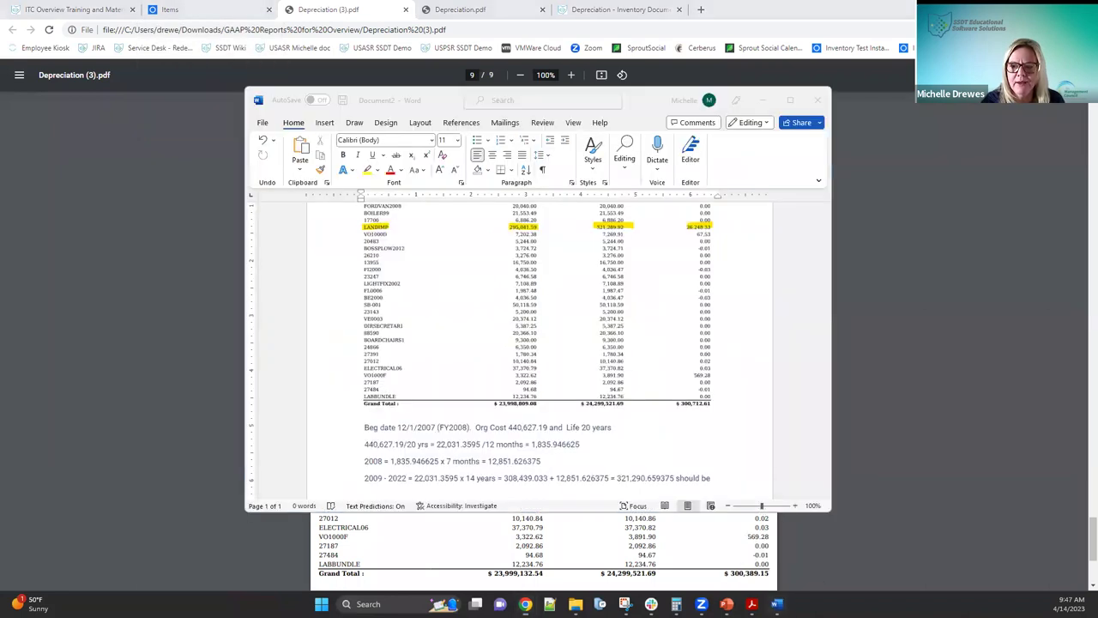
scroll(628, 333, "down", 2)
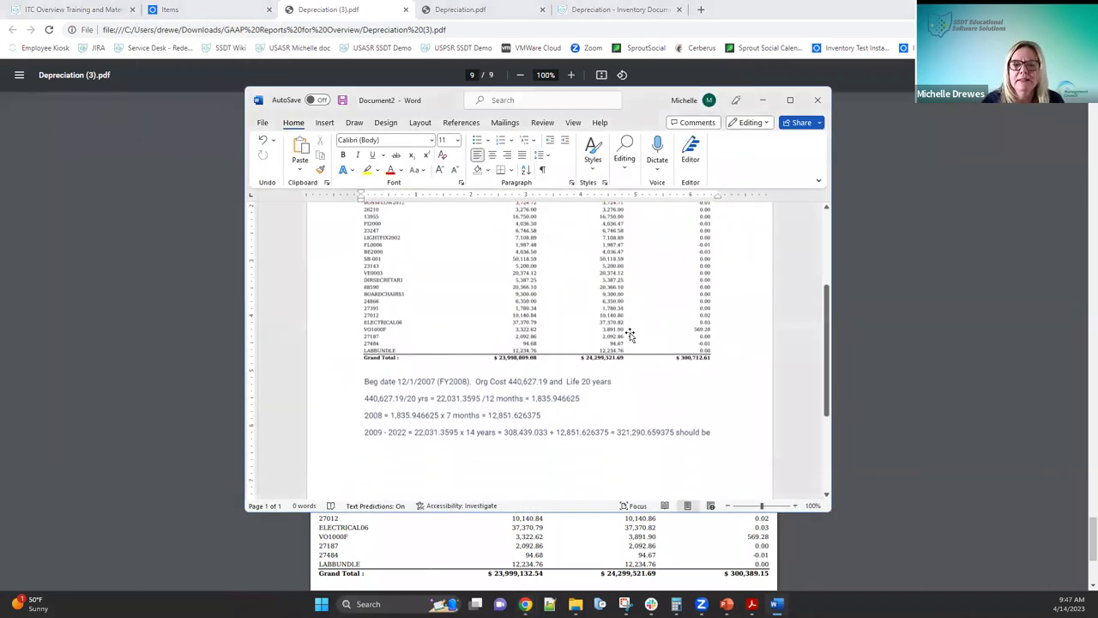
scroll(618, 336, "up", 2)
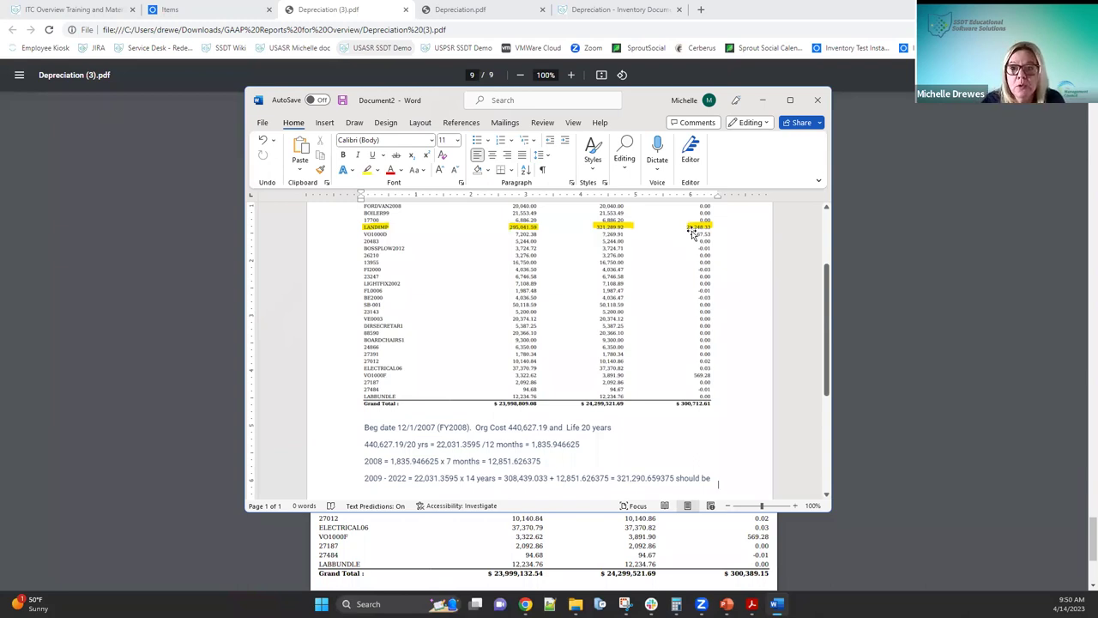
Step: Recalculate depreciation for only the LANDIMP item with Projection Only turned off, and save the report as Depreciation (4) in PDF format
left_click(214, 13)
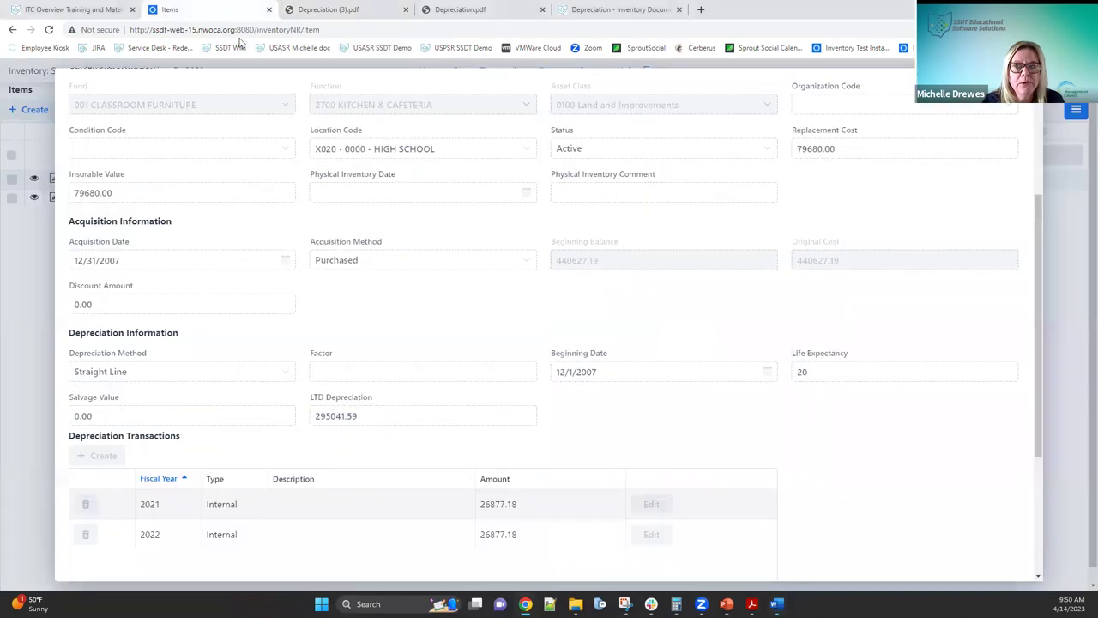
scroll(546, 262, "up", 2)
scroll(545, 262, "up", 1)
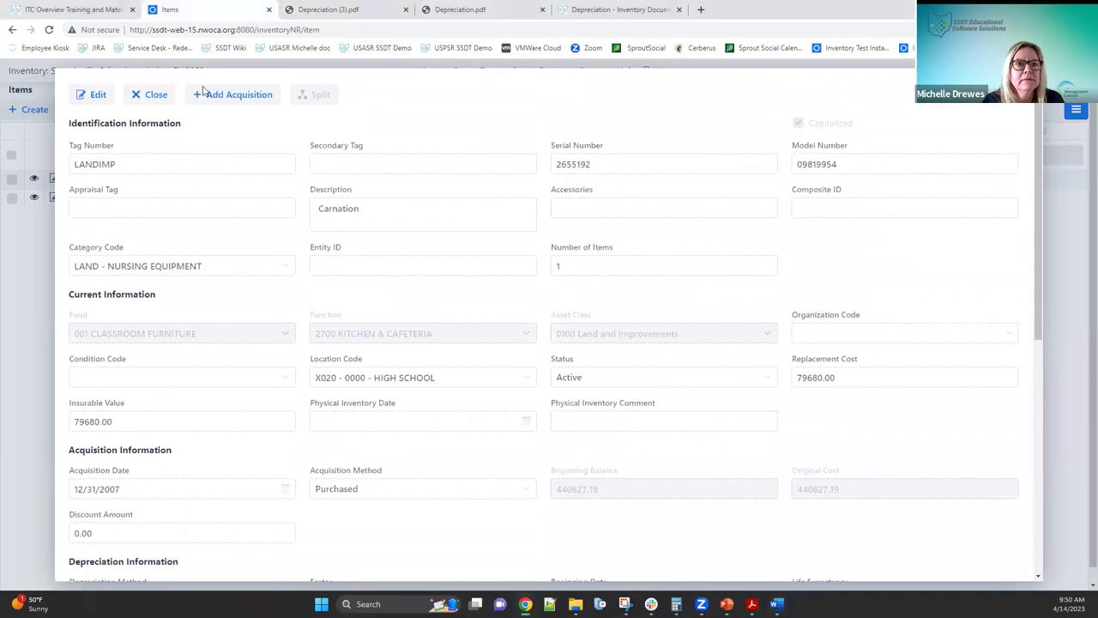
key("Escape")
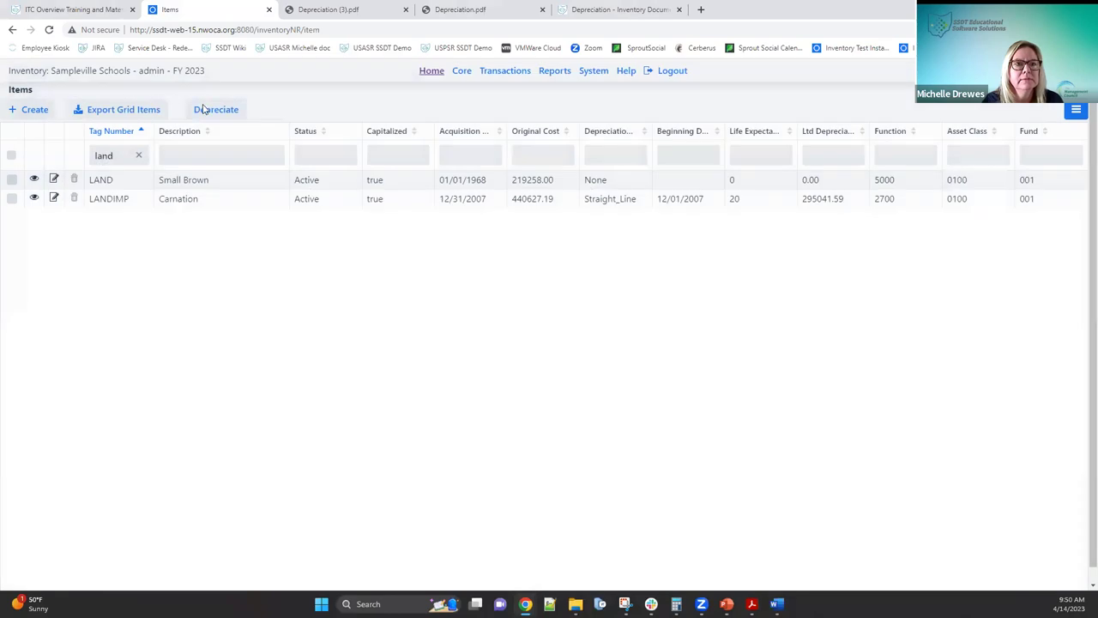
left_click(12, 199)
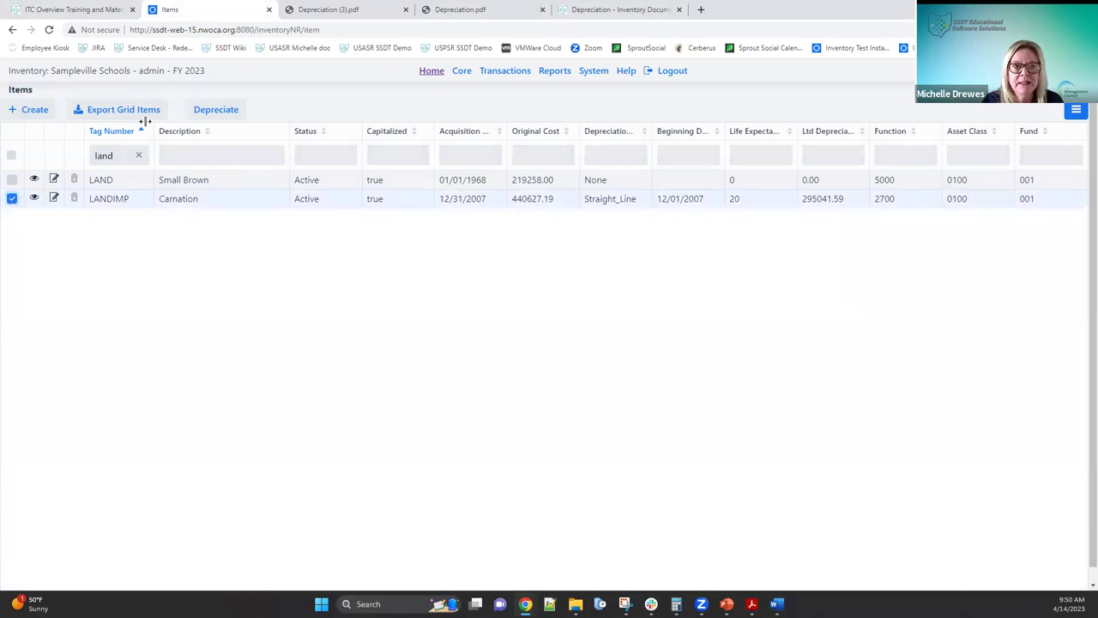
left_click(216, 110)
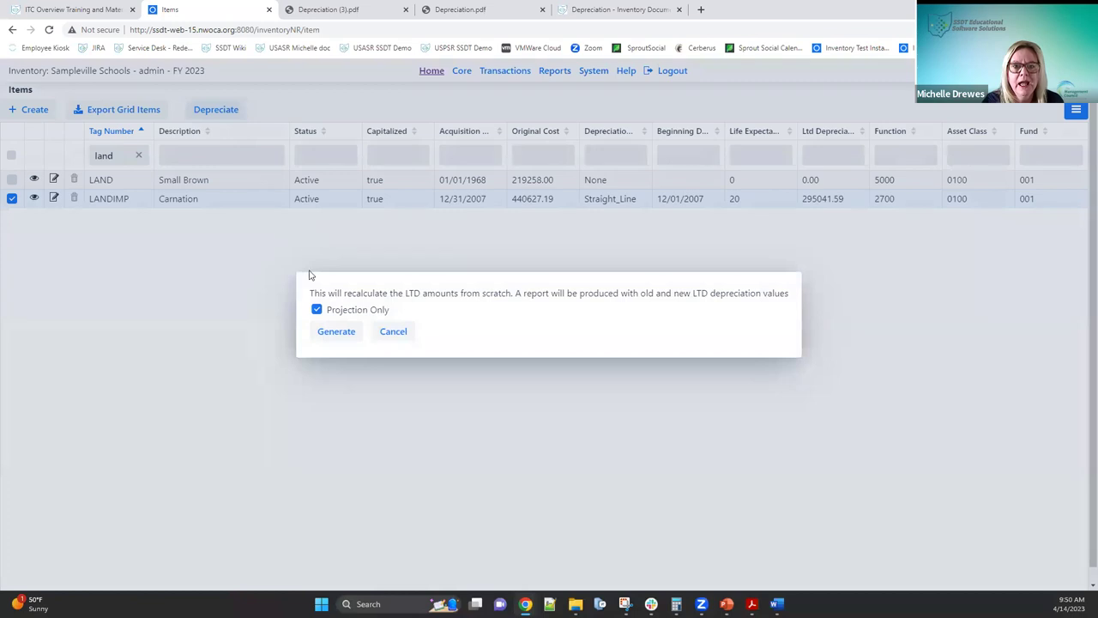
left_click(316, 310)
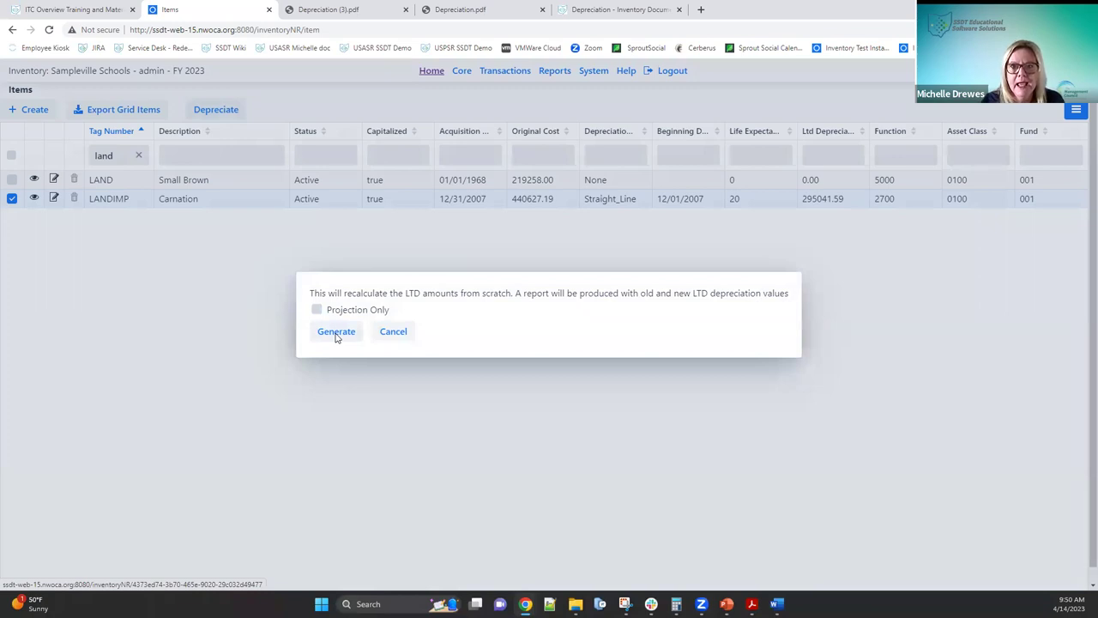
left_click(337, 333)
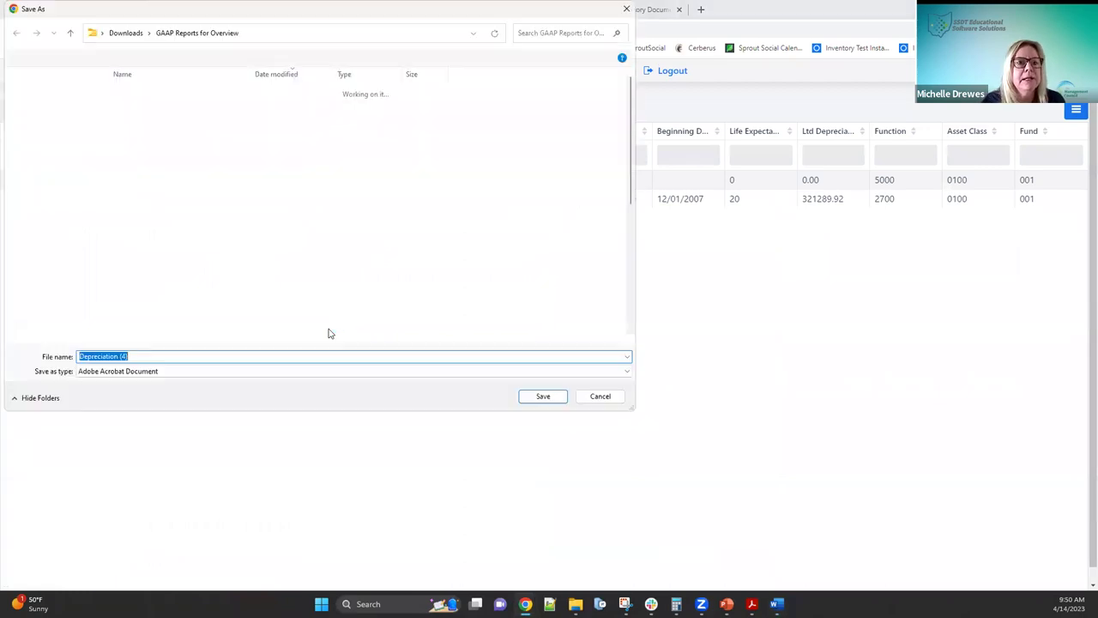
left_click(543, 400)
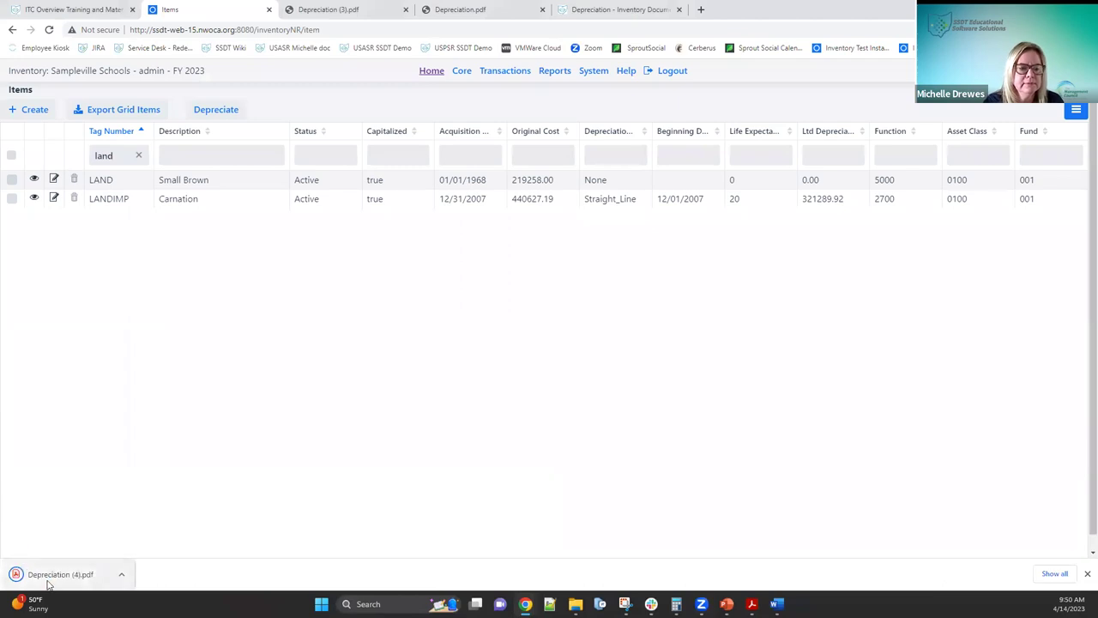
Step: Review the saved Depreciation (4) report and check the LTD depreciation and depreciation transactions in the LANDIMP item record
left_click(48, 581)
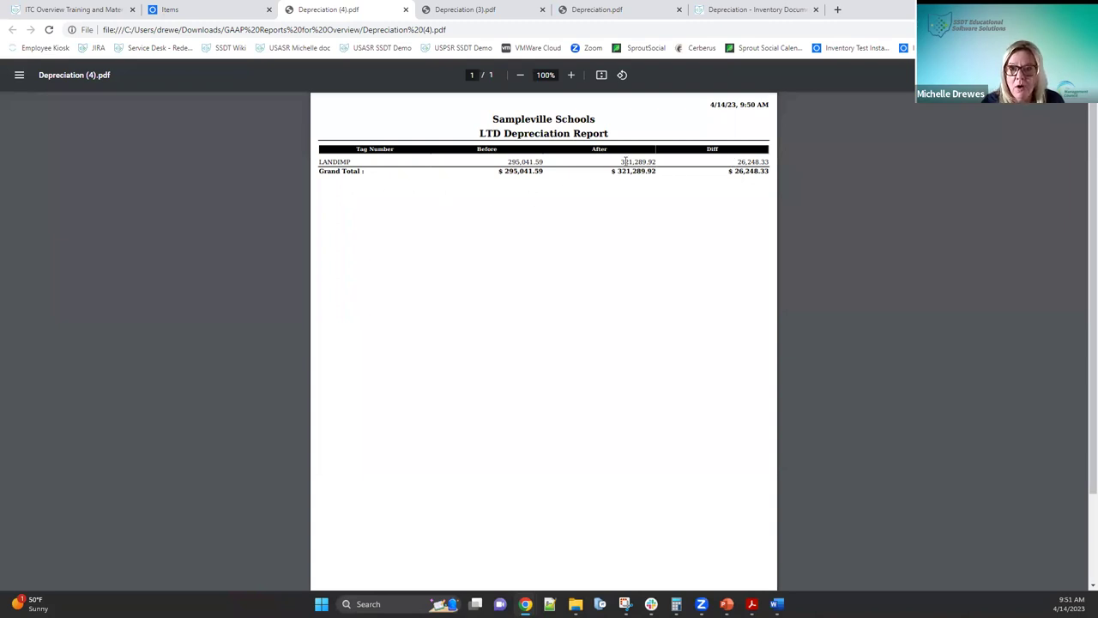
left_click(204, 10)
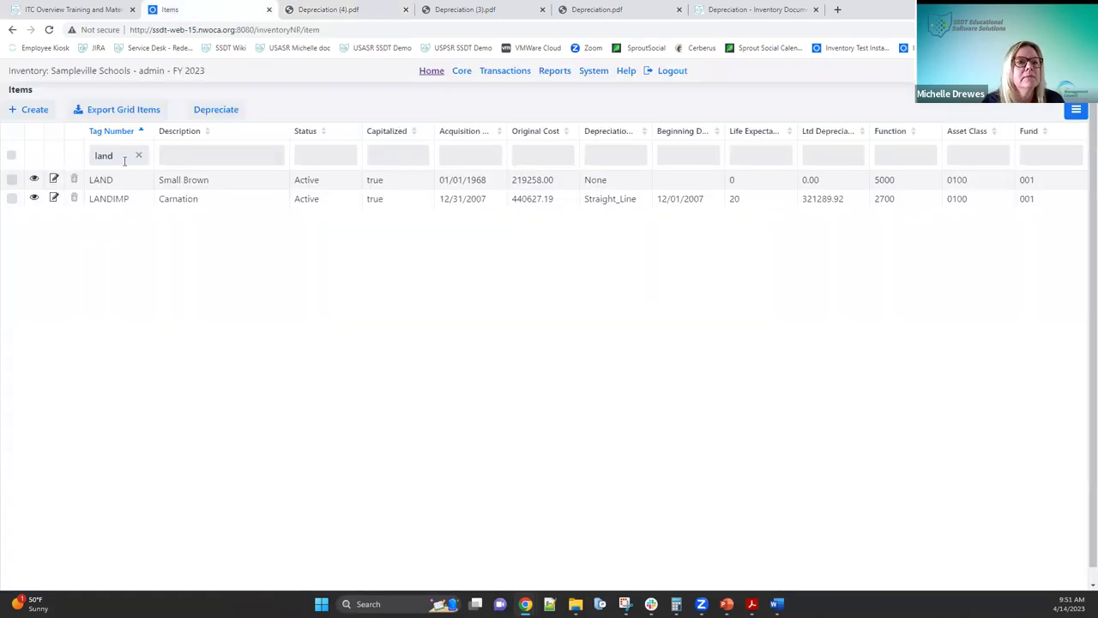
left_click(34, 199)
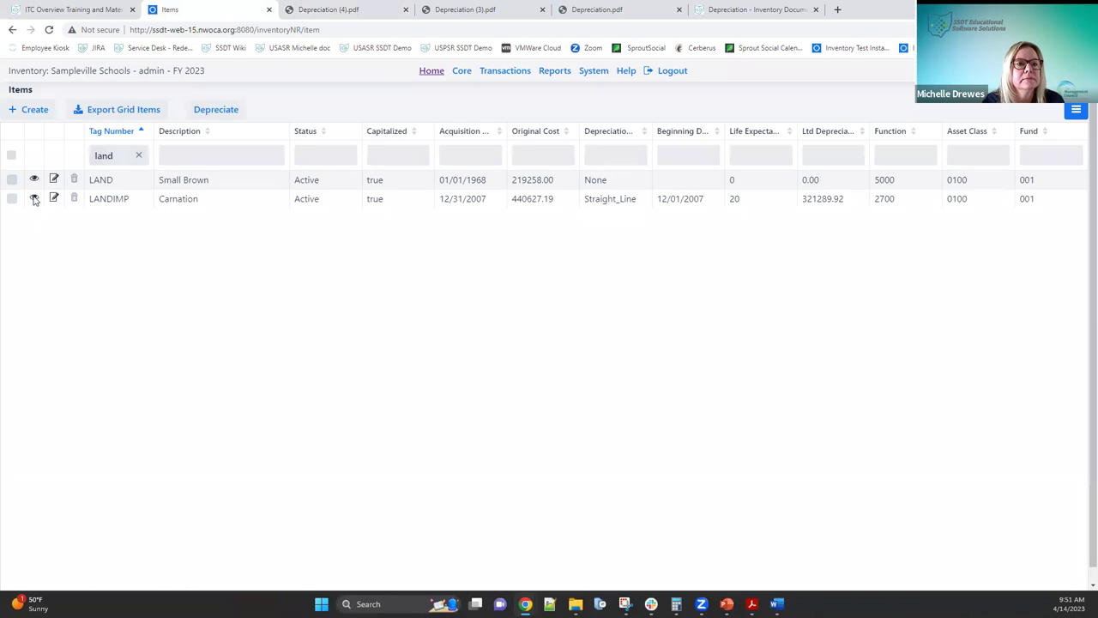
scroll(481, 361, "down", 4)
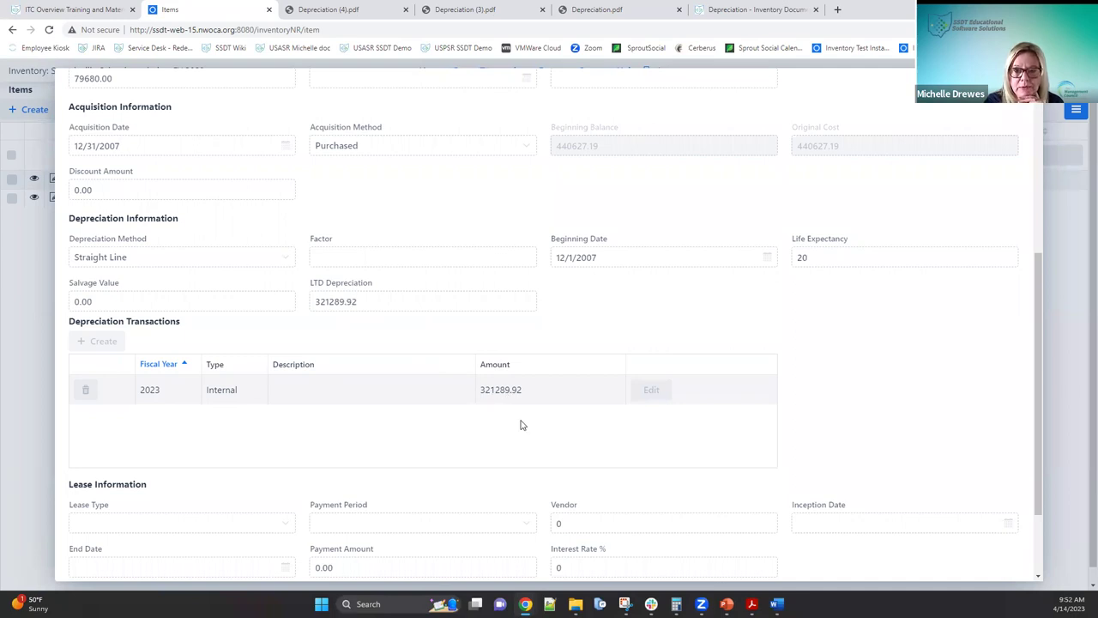
scroll(519, 423, "up", 5)
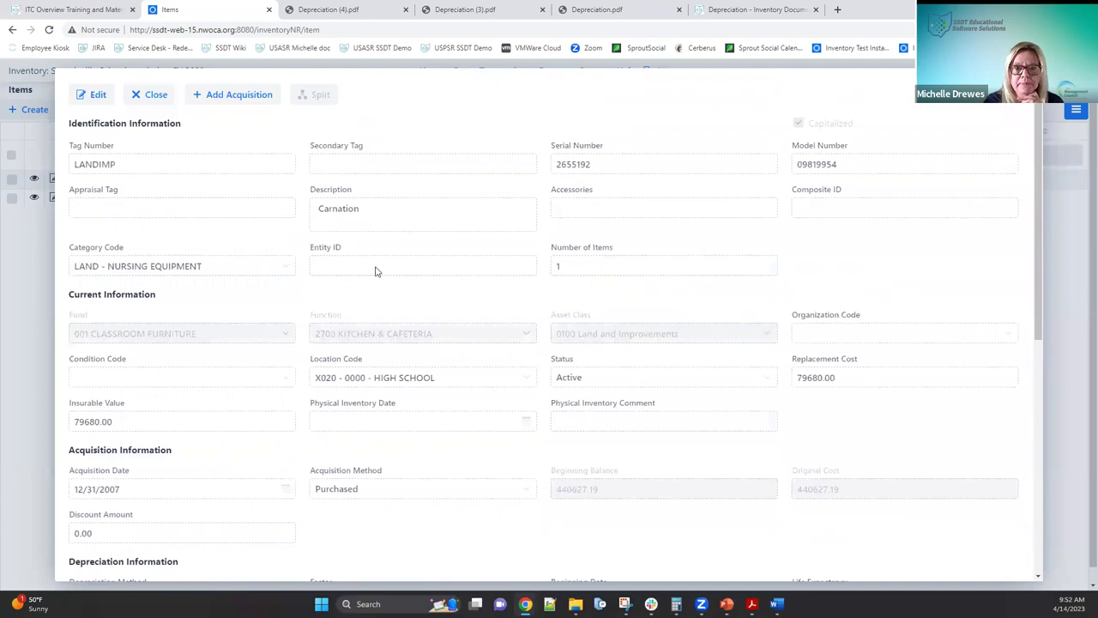
left_click(154, 95)
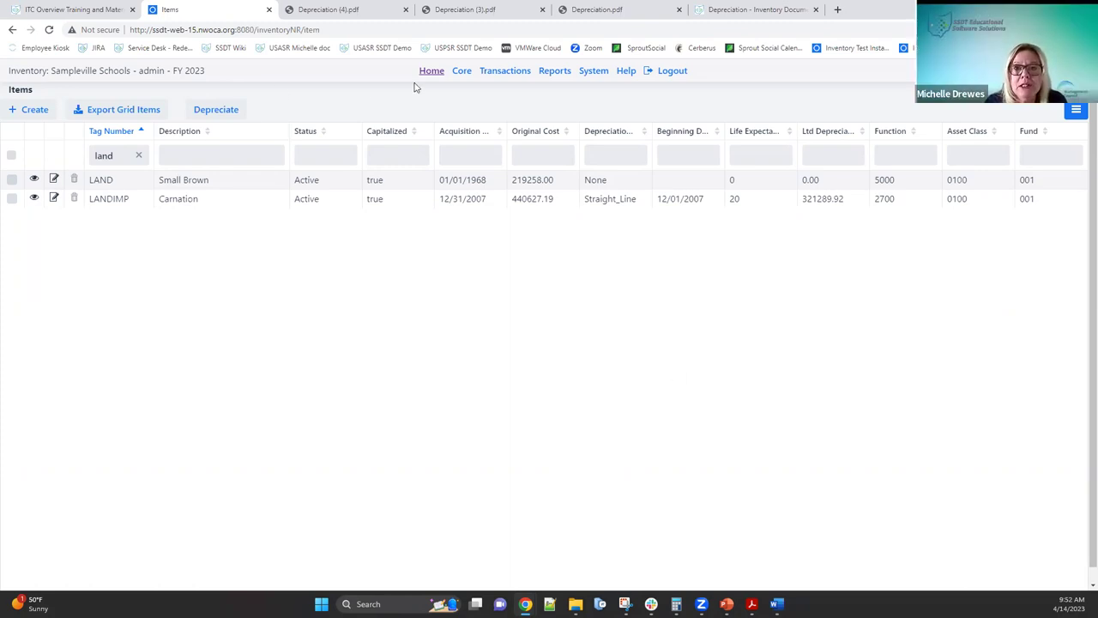
Step: Filter the Acquisitions grid by tag number "landimp" and view the details of the acquisition dated 12/31/2007
left_click(455, 79)
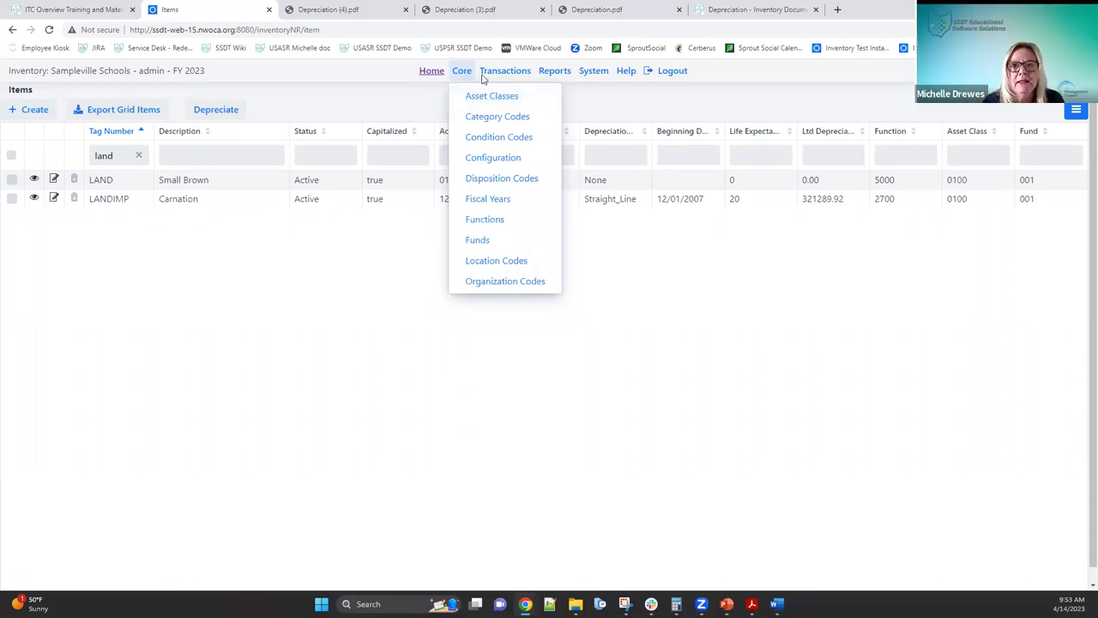
left_click(489, 75)
left_click(499, 98)
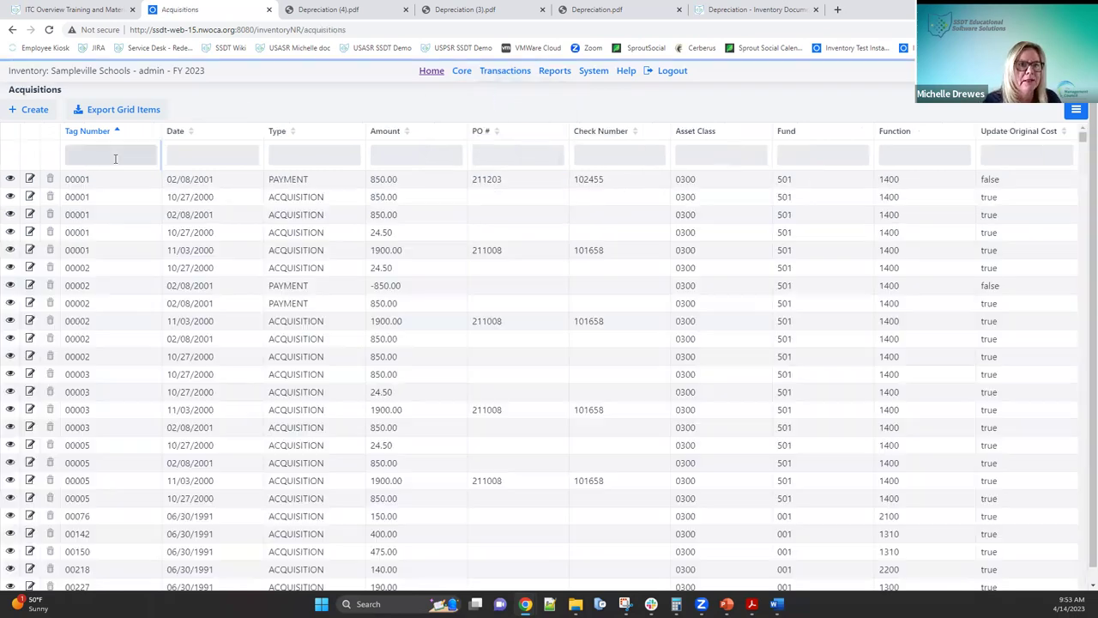
left_click(115, 158)
type("al")
key("BackSpace")
key("BackSpace")
type("landimp")
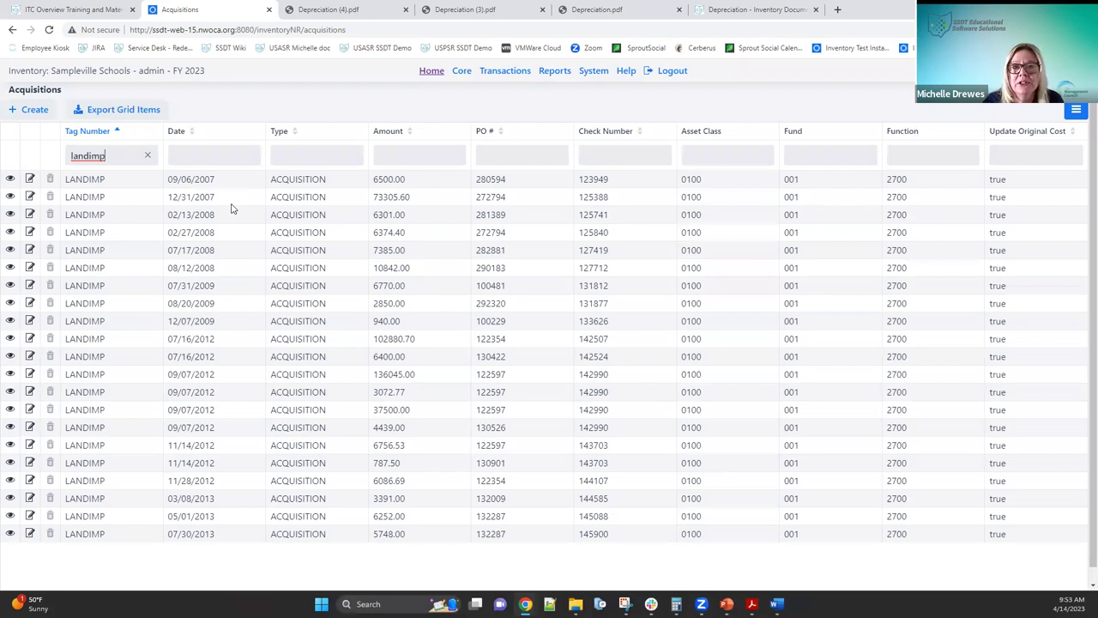
left_click(10, 197)
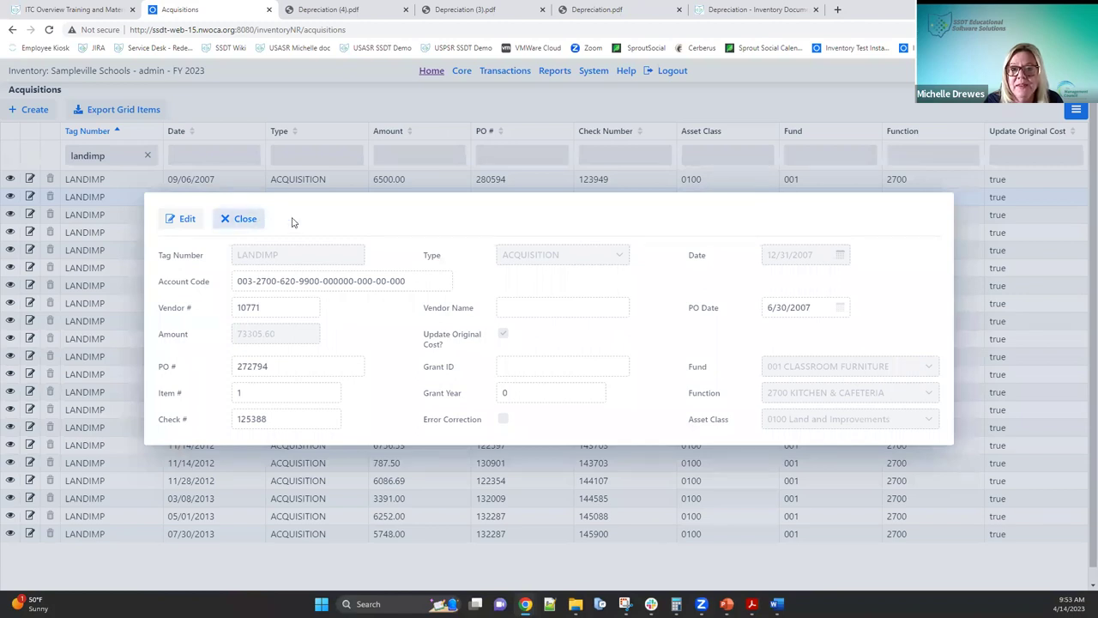
left_click(315, 182)
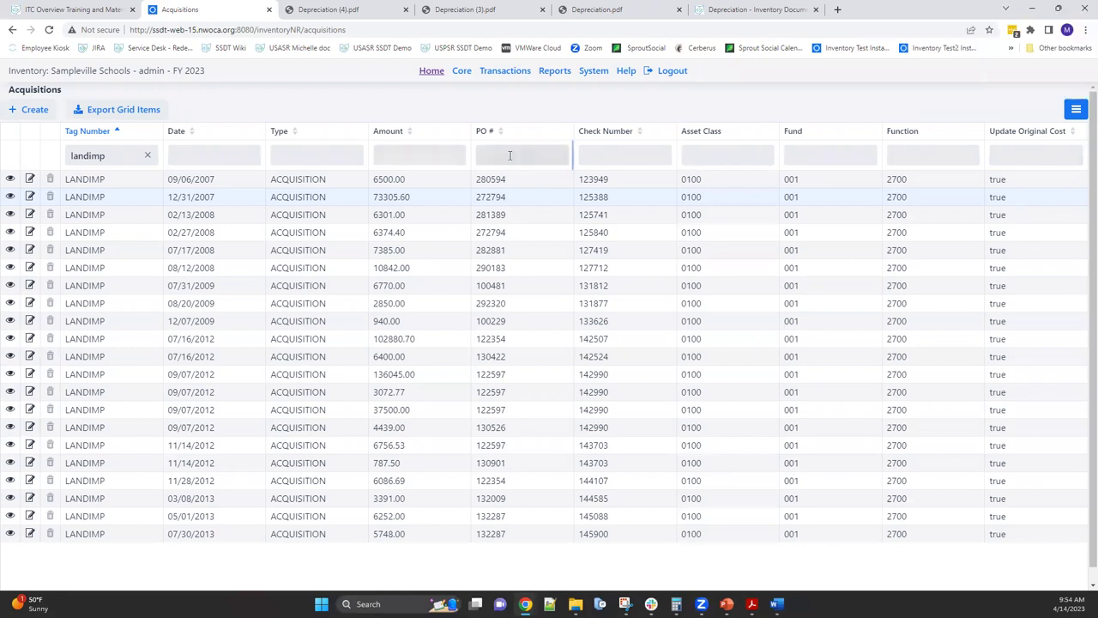
Step: Switch to the running PowerPoint slide show to read the Depreciation Options slide on an item's depreciation transactions
left_click(522, 76)
left_click(560, 75)
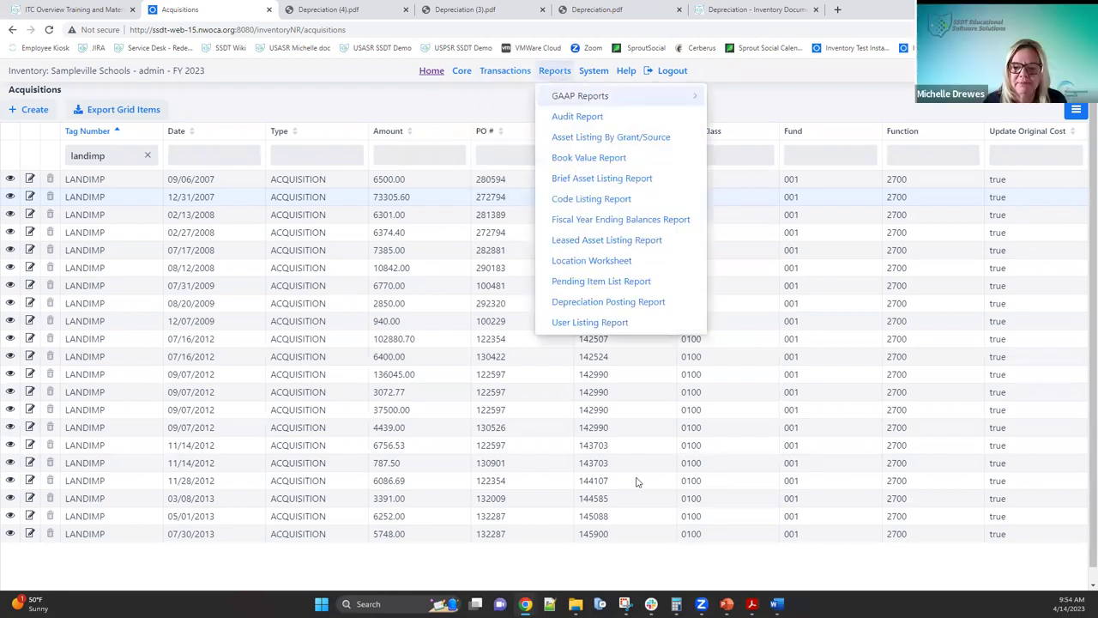
mouse_move(727, 604)
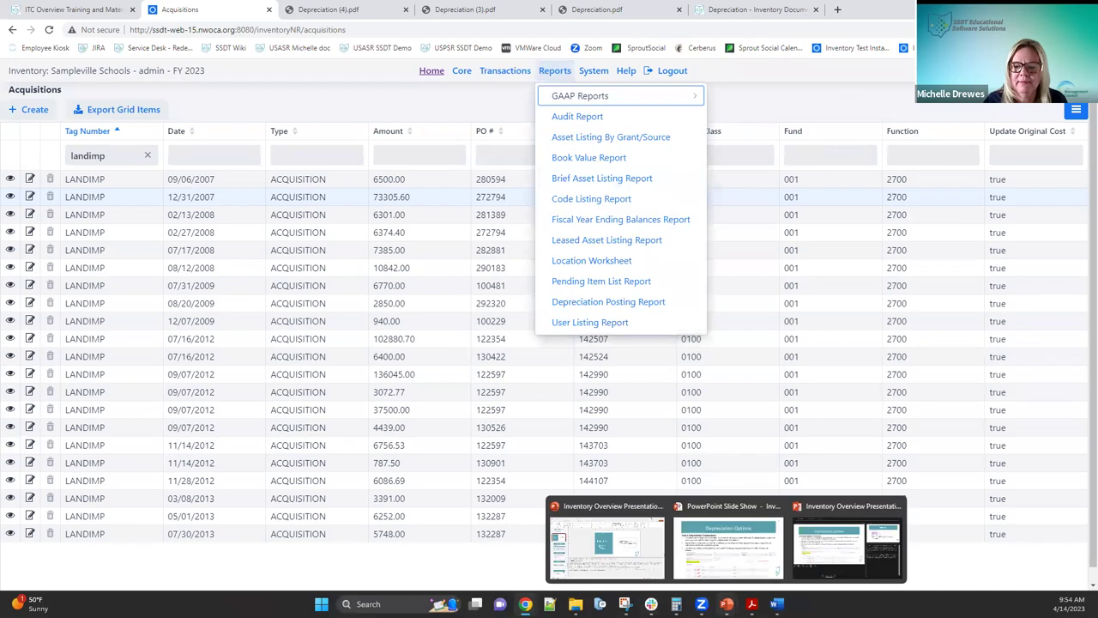
left_click(726, 555)
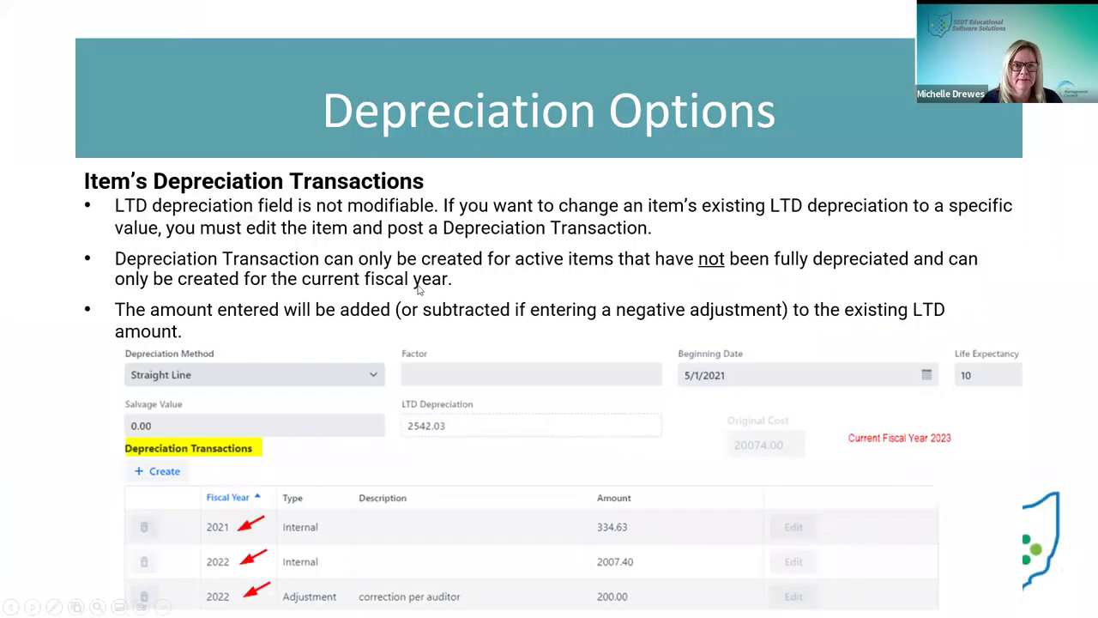
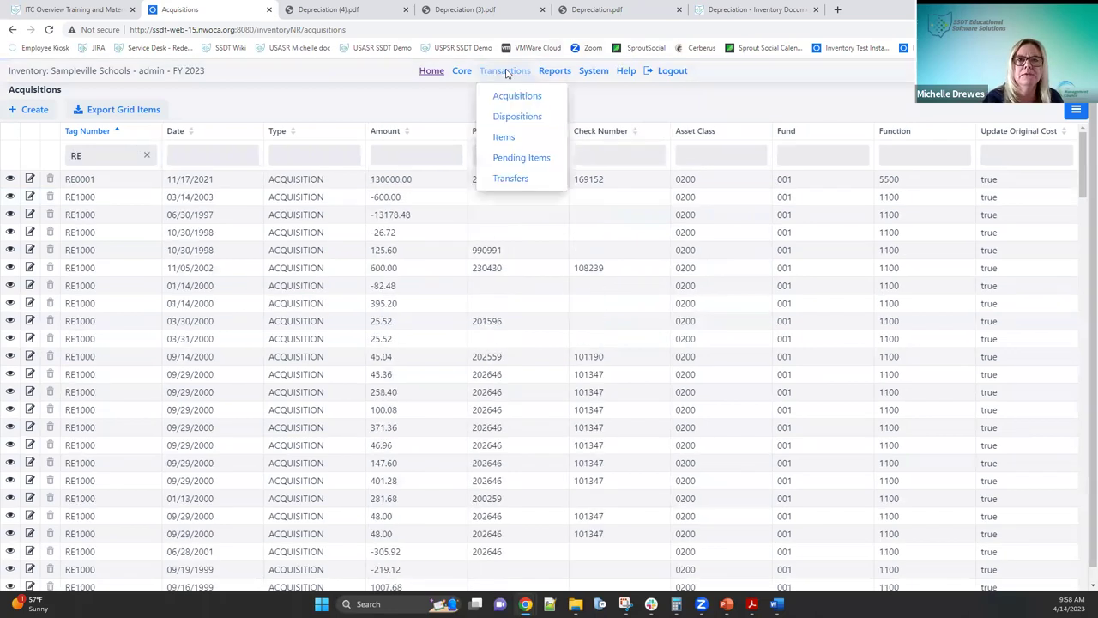
Step: Filter the Items grid by tag number "re7000" and open that item for editing at its depreciation transactions
mouse_move(500, 74)
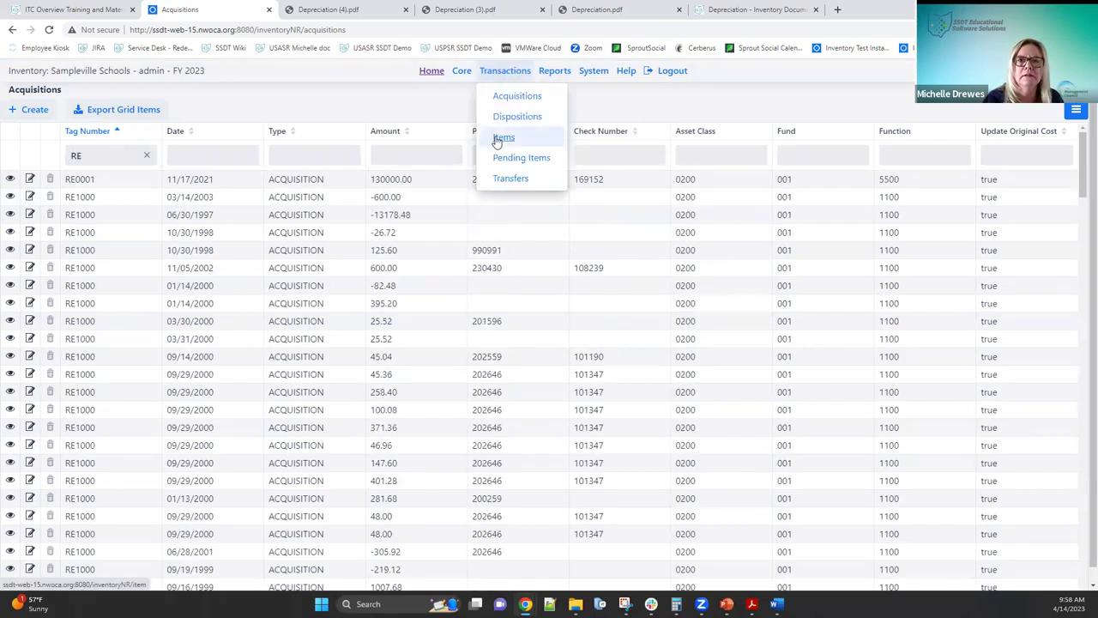
left_click(500, 138)
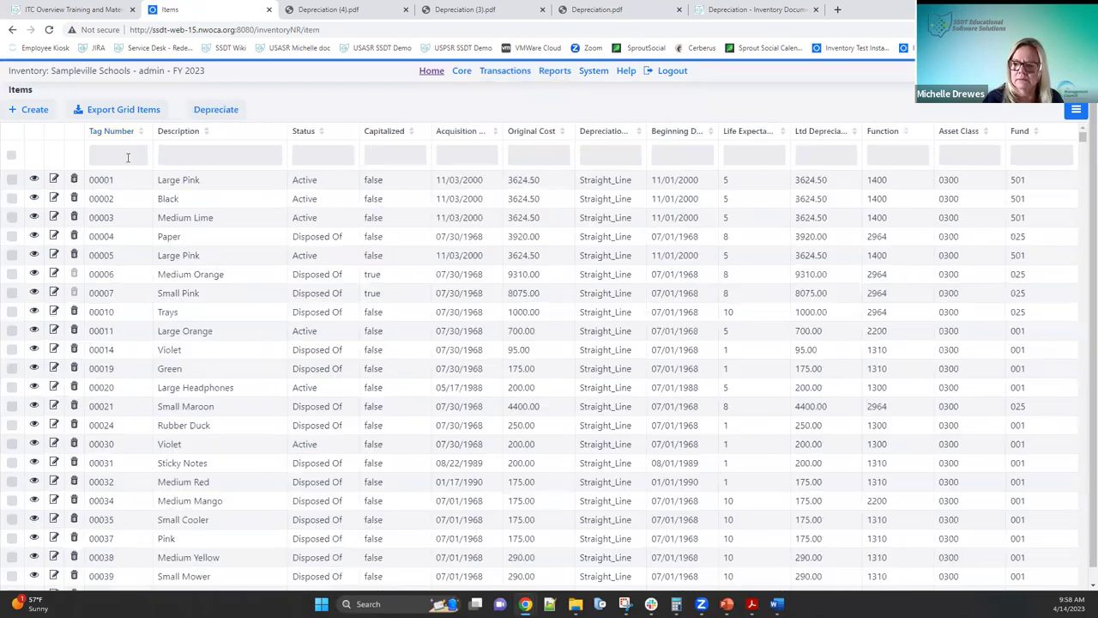
left_click(115, 155)
type("re7000")
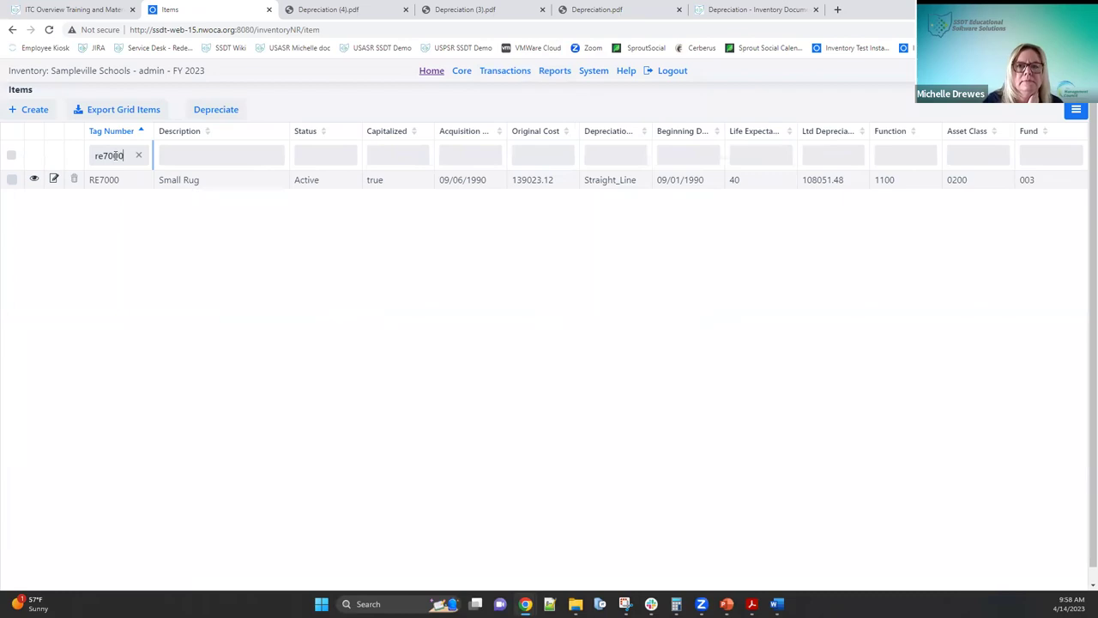
left_click(53, 179)
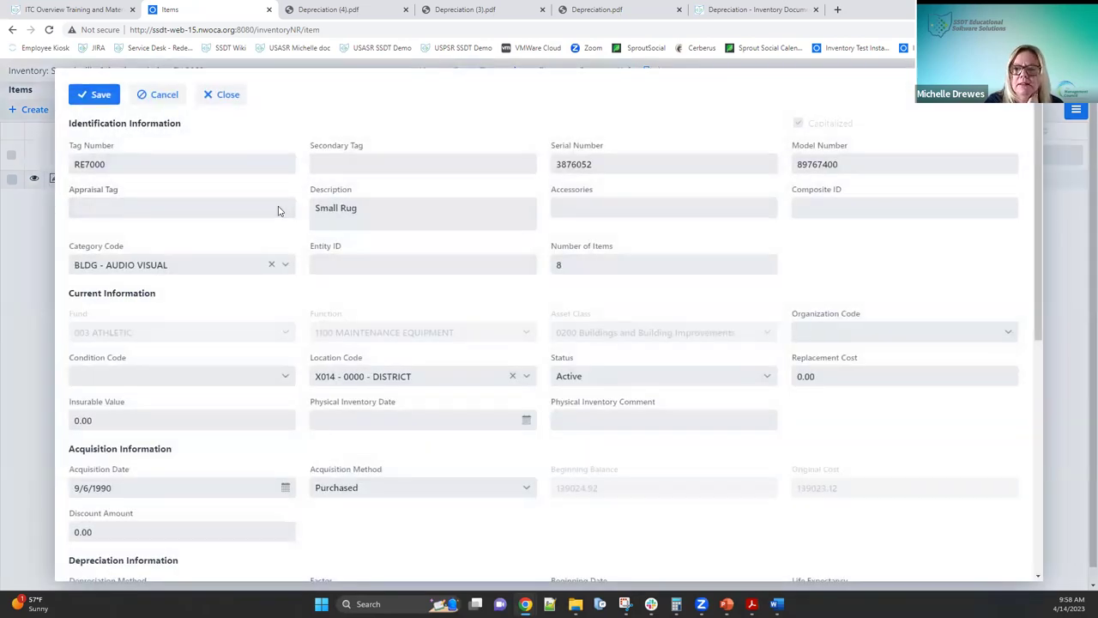
scroll(292, 212, "down", 3)
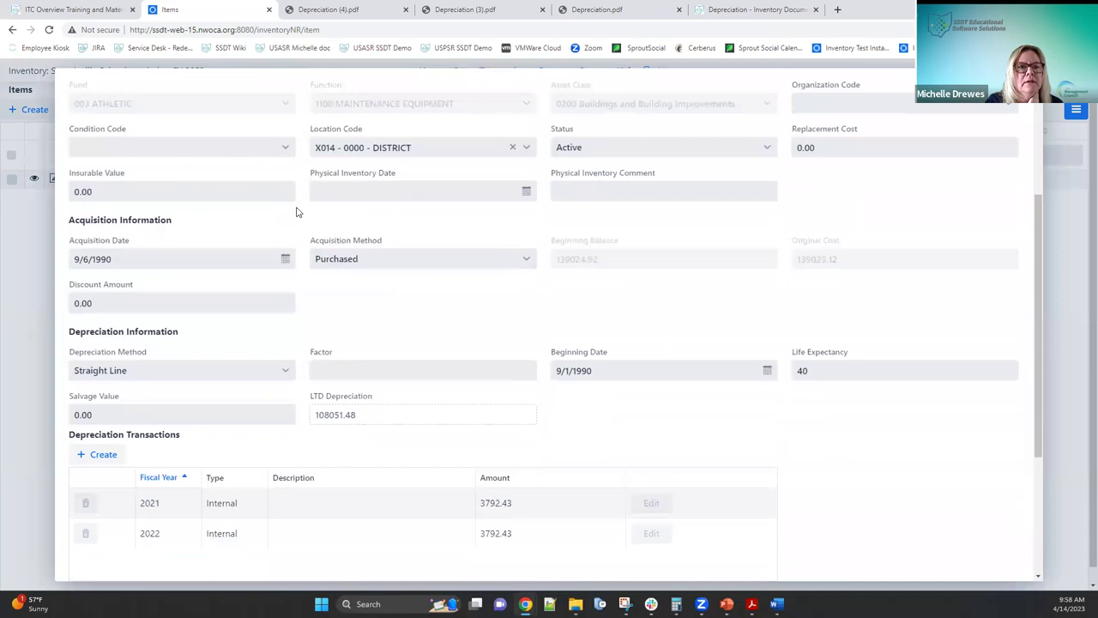
scroll(295, 212, "down", 2)
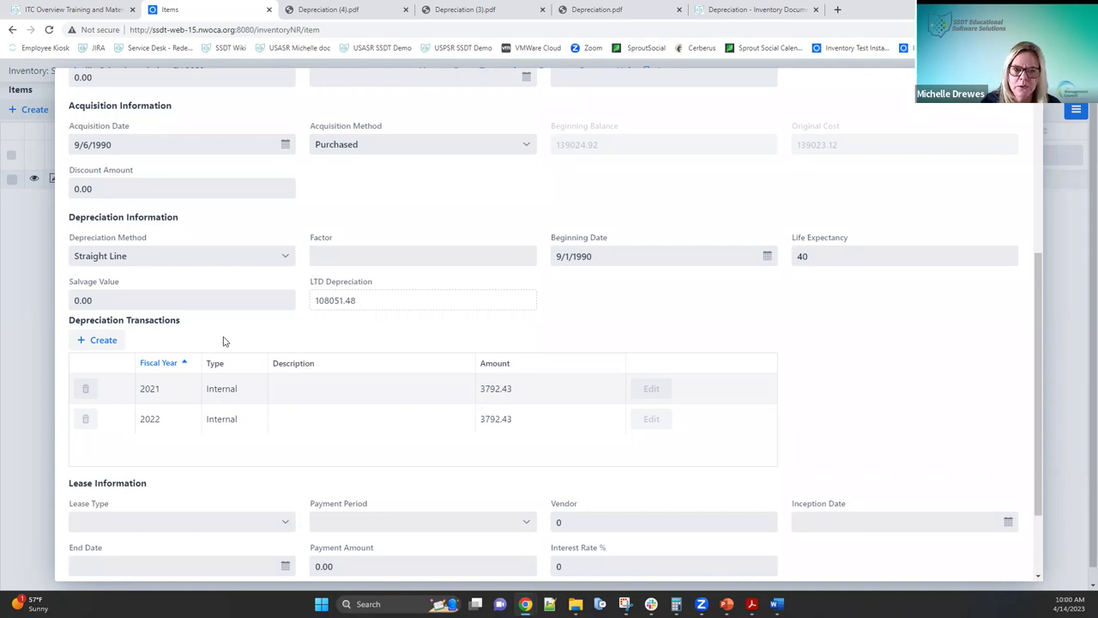
Step: Add a 2023 depreciation adjustment of 2000.50 to item RE7000 with the description "Per auditor Request"
left_click(100, 342)
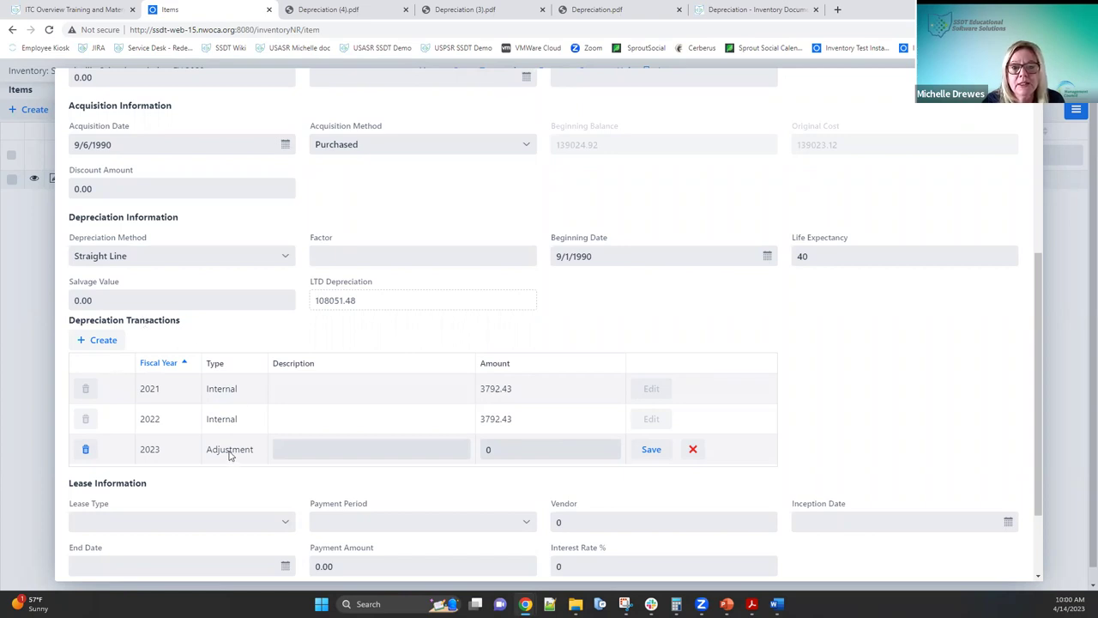
left_click(296, 450)
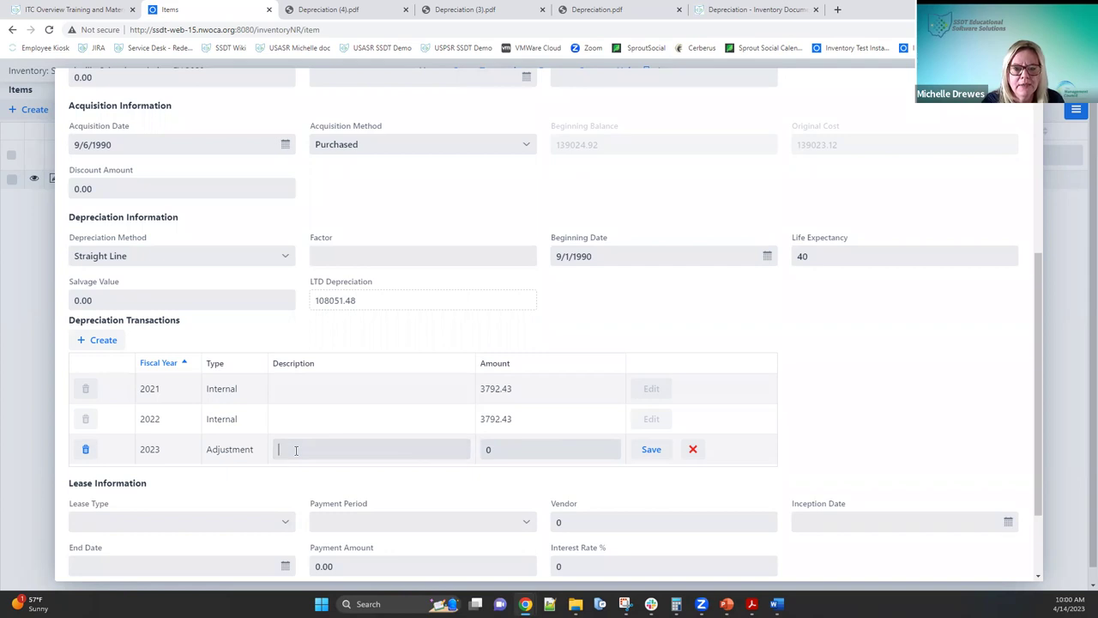
type("Per audi")
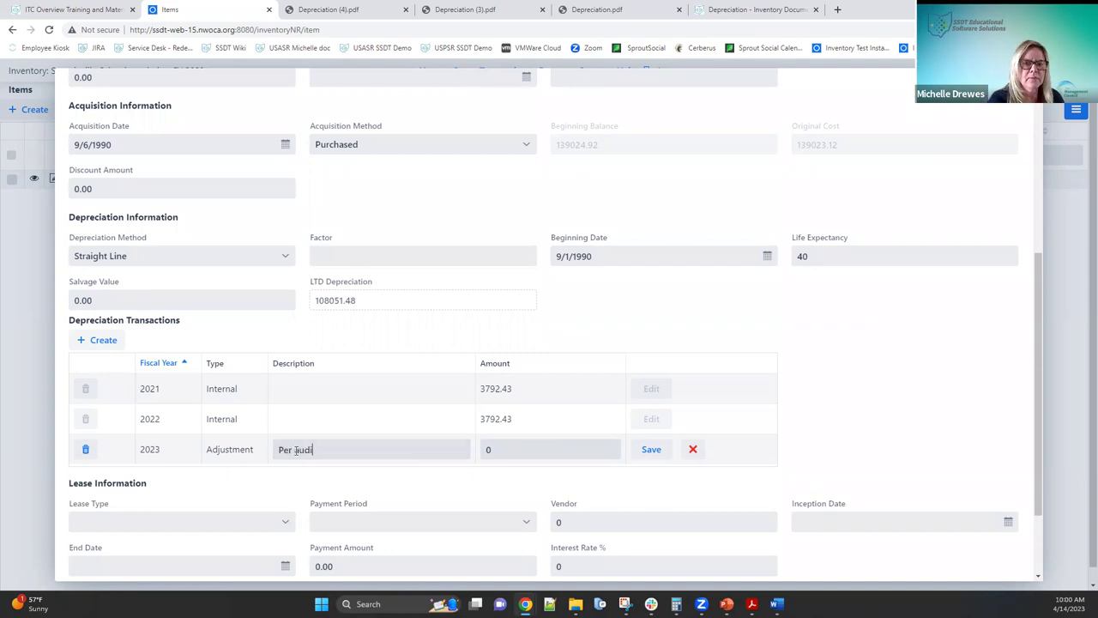
type("tor Request")
key("Tab")
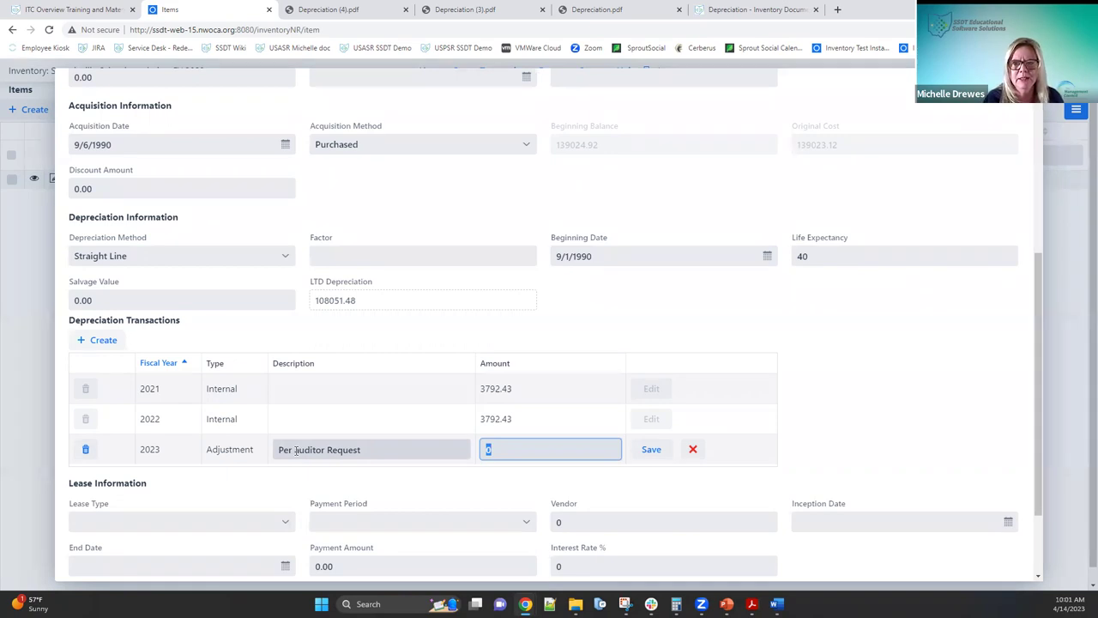
type("2000")
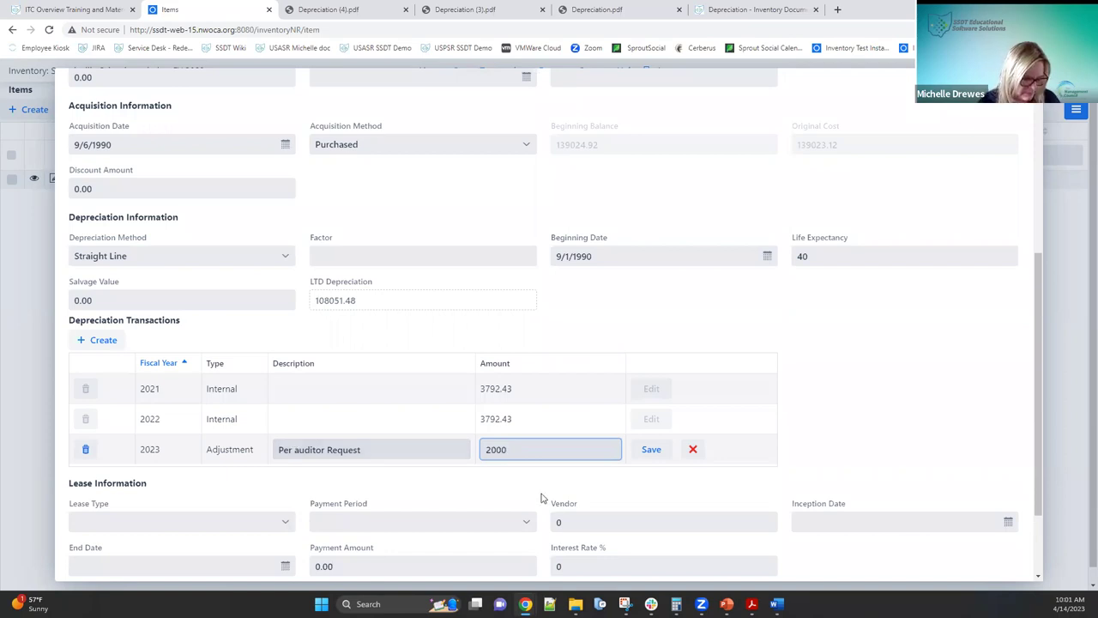
type(".50")
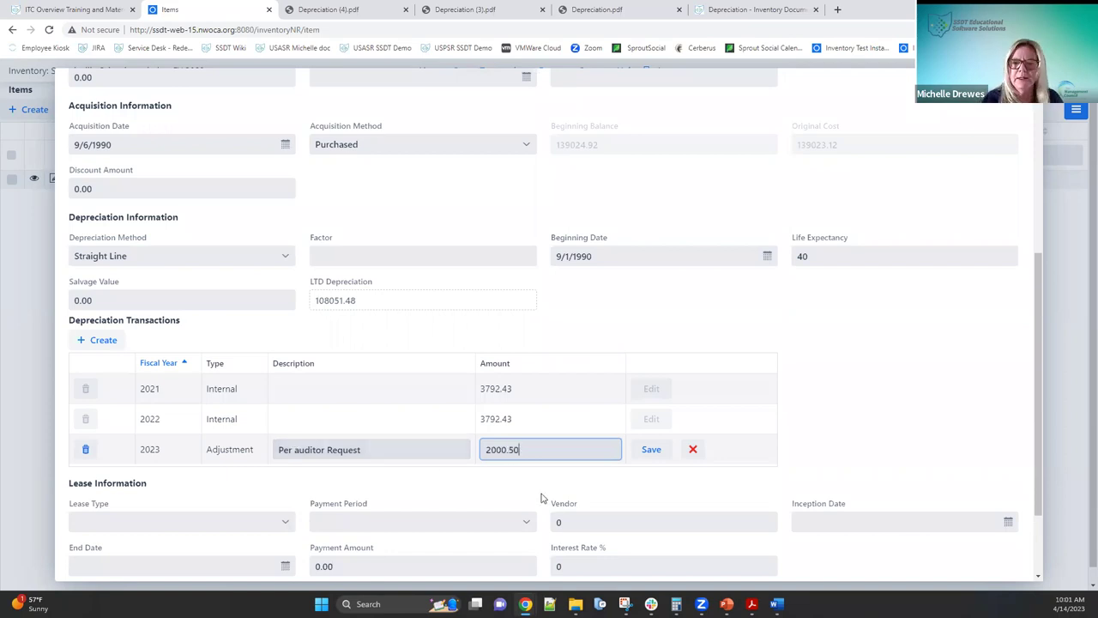
left_click(651, 450)
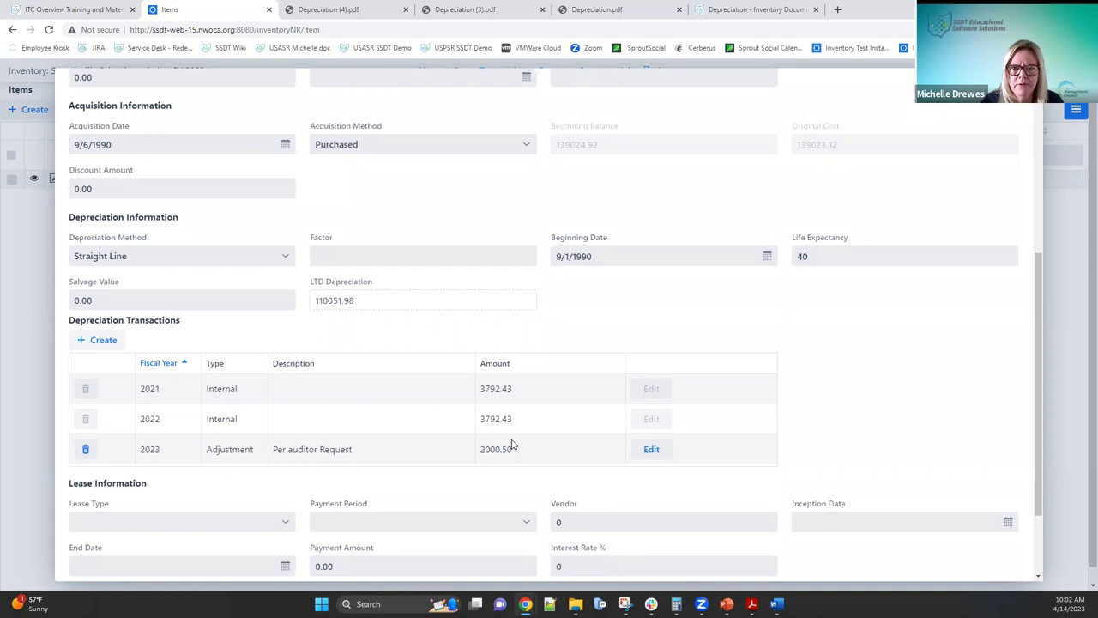
Step: Save the RE7000 item record, check its depreciation transactions, and close the record
scroll(549, 399, "up", 3)
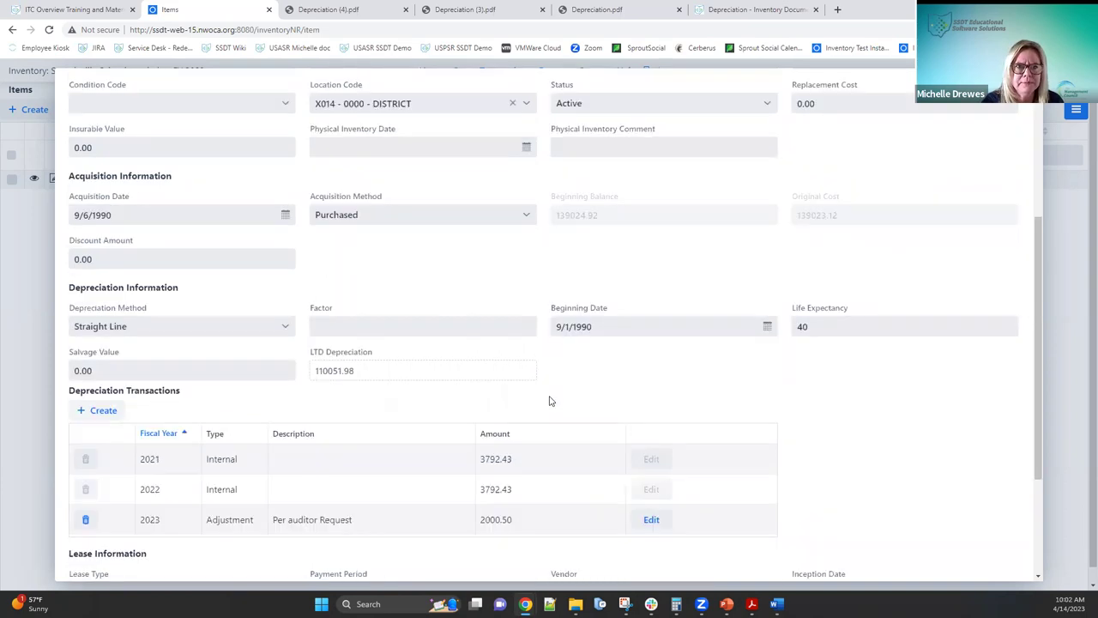
scroll(550, 399, "up", 1)
scroll(550, 399, "down", 4)
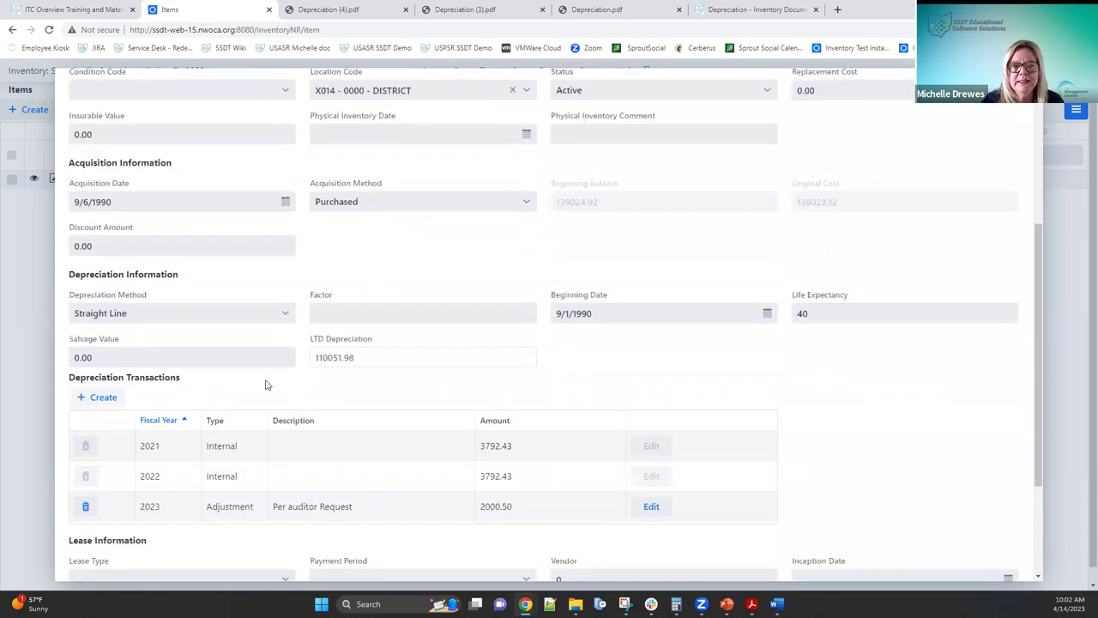
scroll(493, 514, "up", 4)
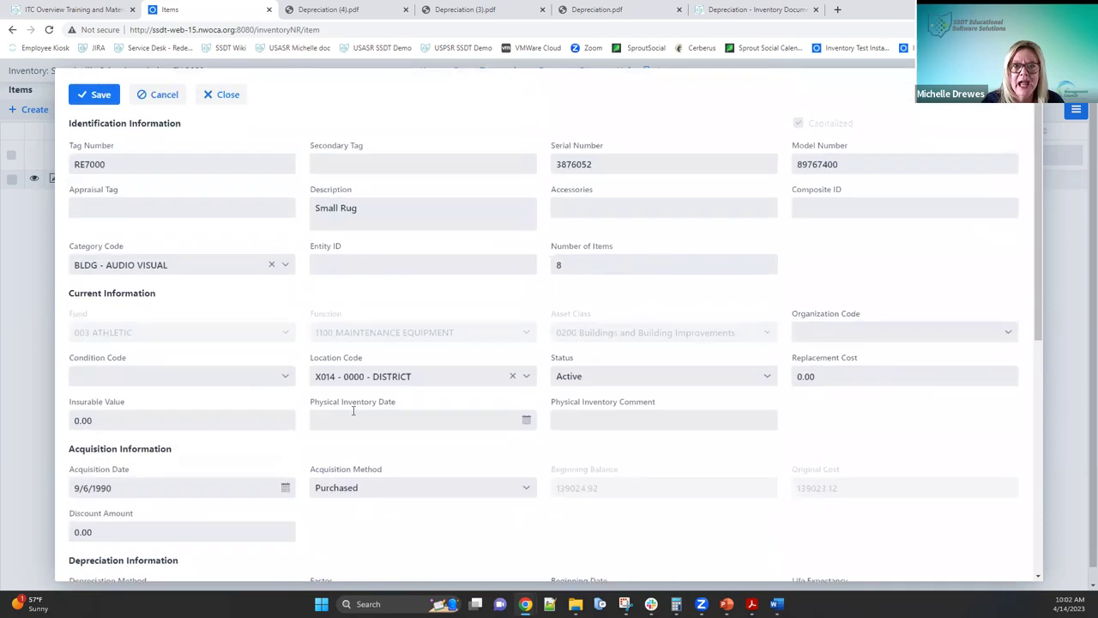
left_click(99, 94)
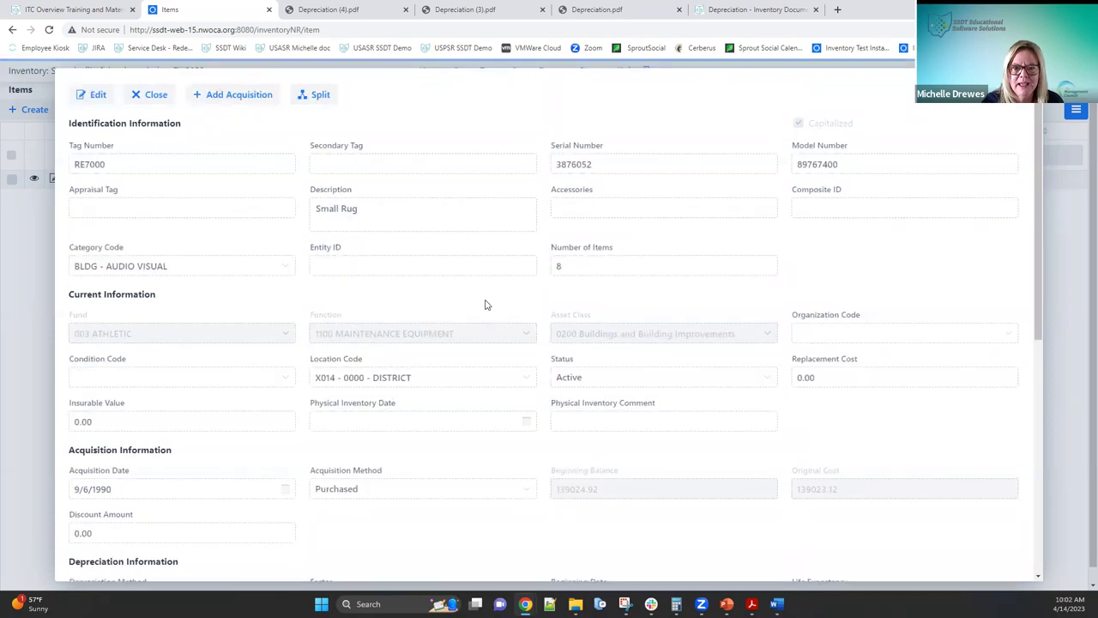
scroll(483, 304, "down", 5)
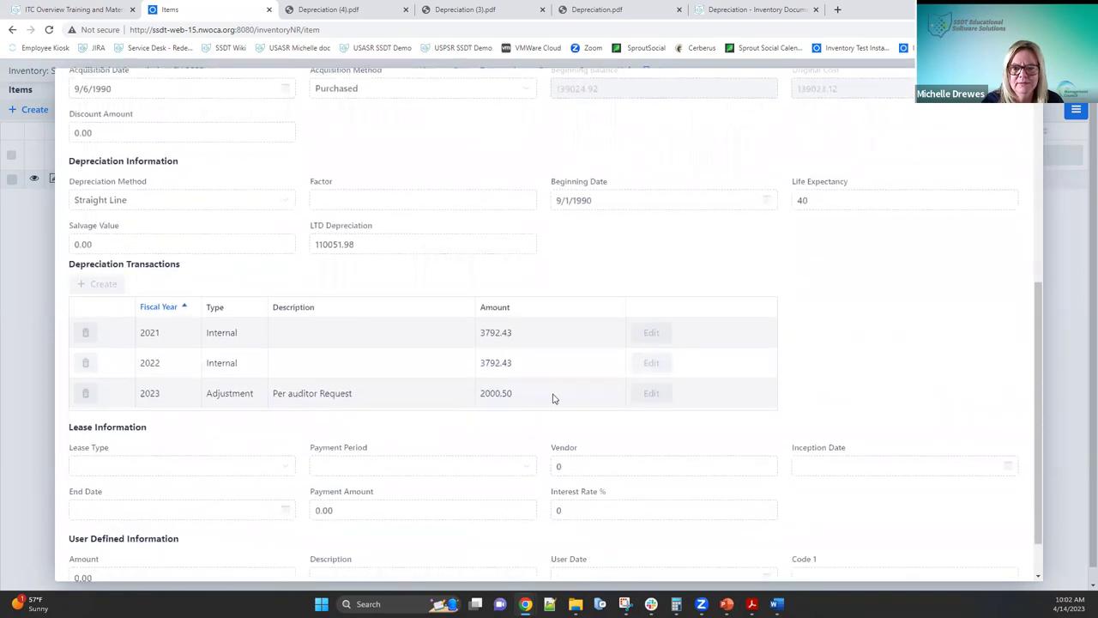
scroll(551, 394, "up", 5)
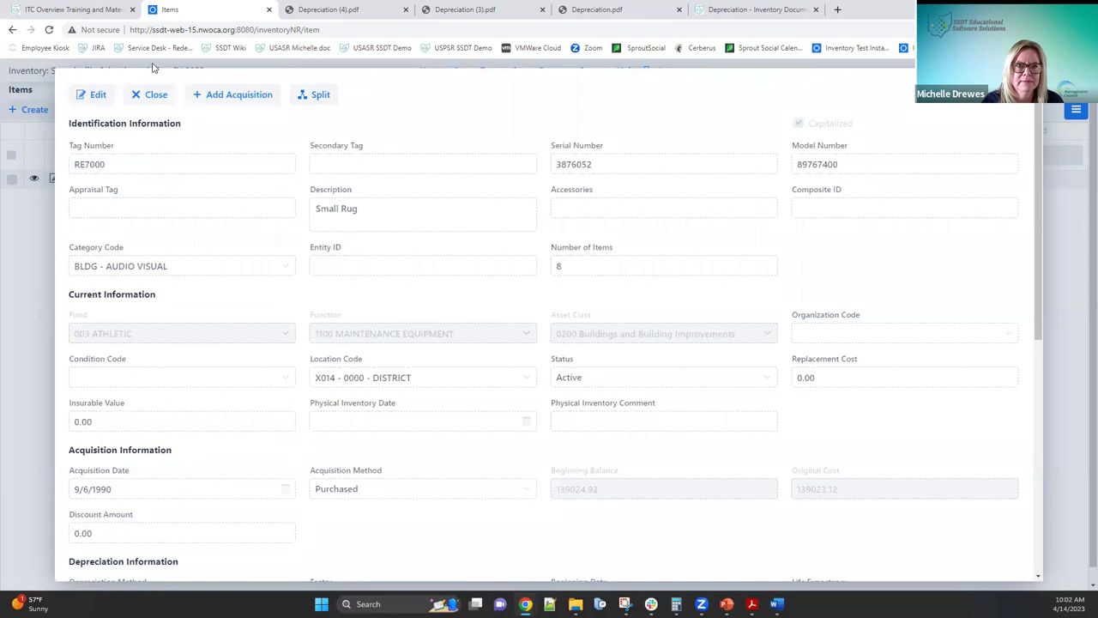
left_click(149, 95)
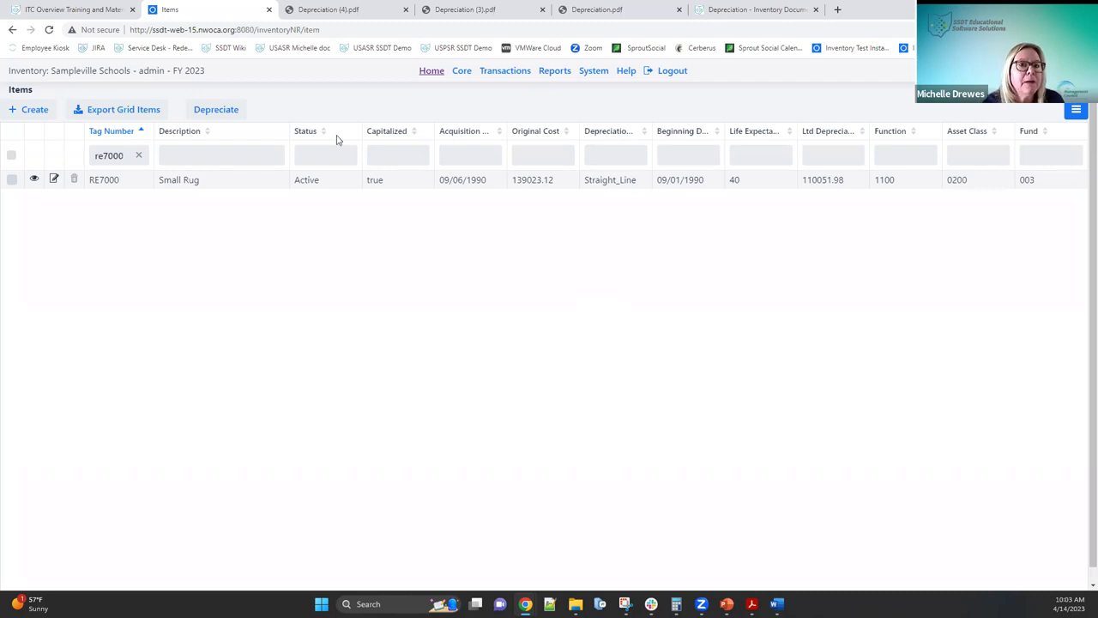
Step: View the RE7000 item record to review its LTD depreciation and depreciation transactions, then close it
left_click(217, 104)
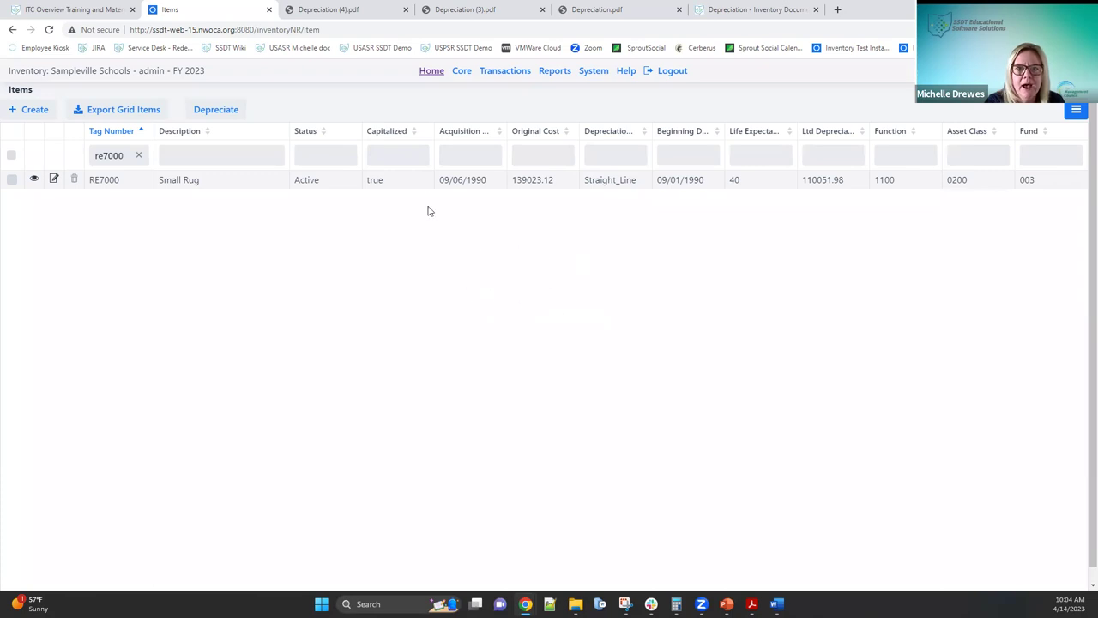
left_click(34, 180)
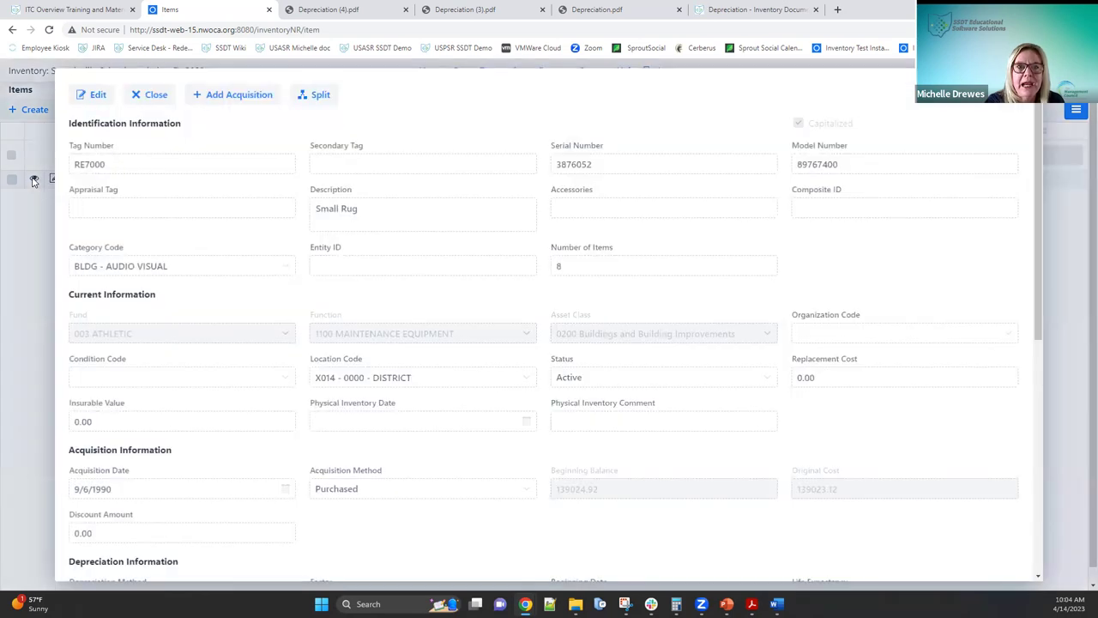
scroll(510, 374, "down", 3)
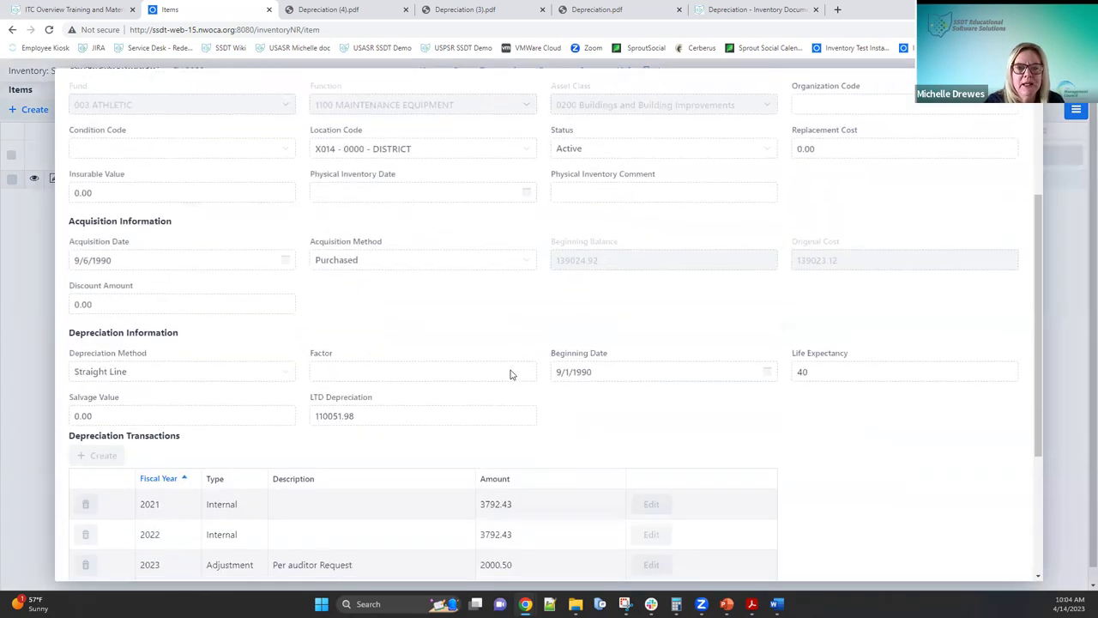
mouse_move(525, 603)
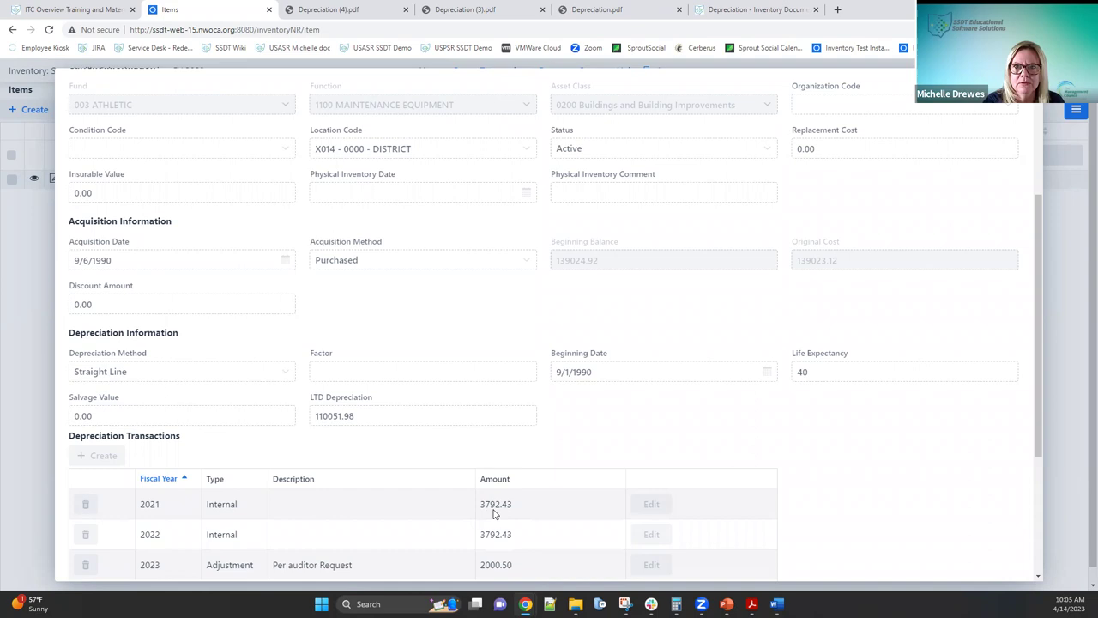
scroll(418, 415, "up", 3)
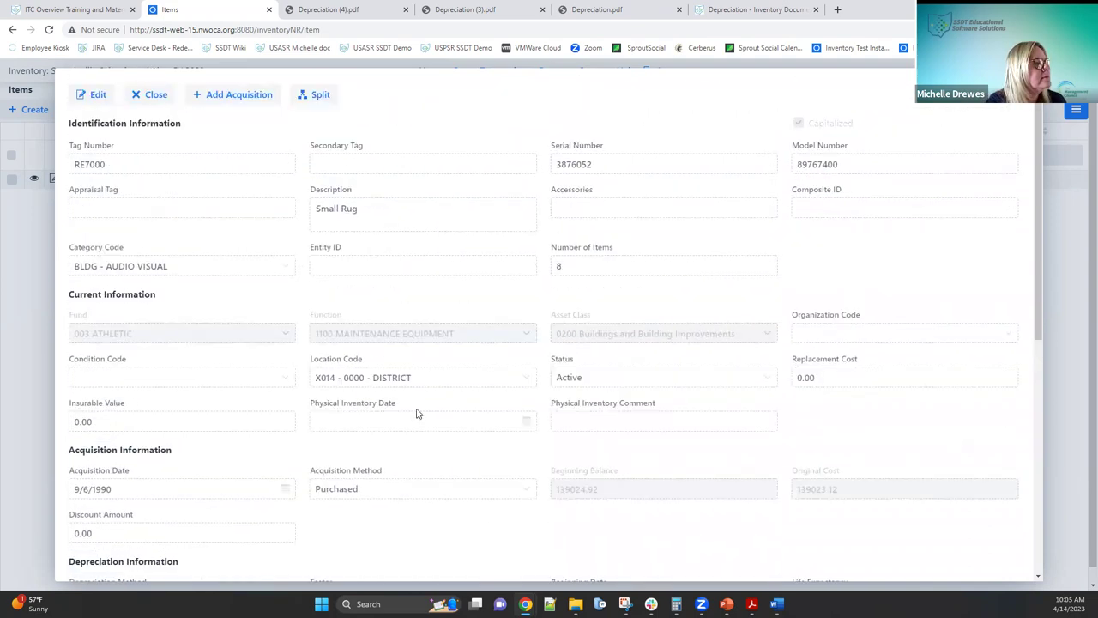
left_click(160, 94)
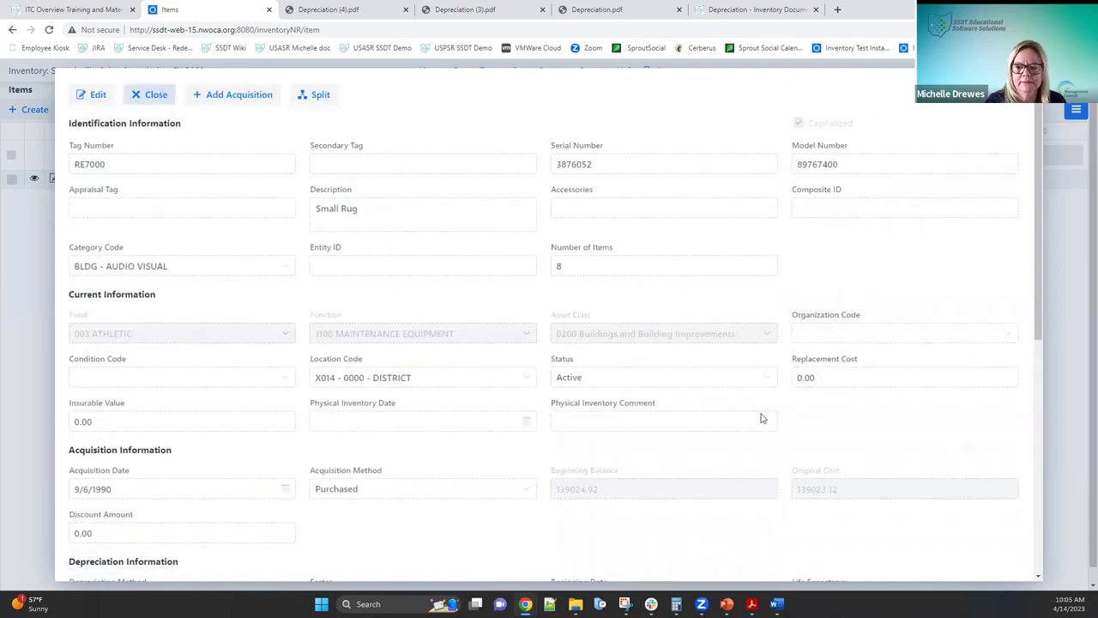
Step: Switch to the running PowerPoint slide show to read the Questions slide, then return to the browser
mouse_move(726, 605)
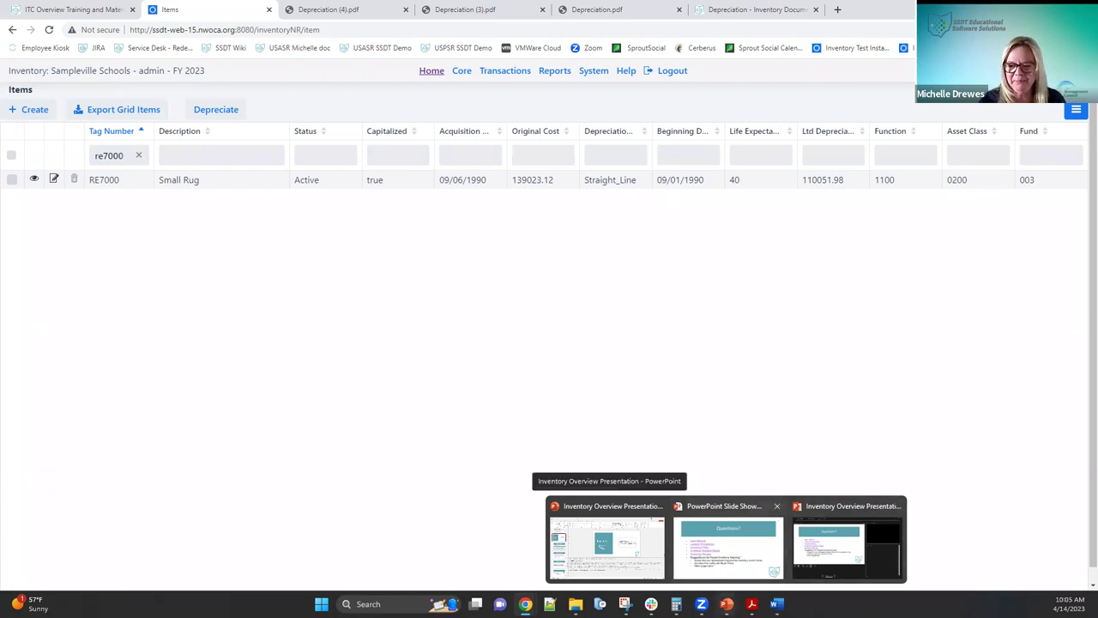
left_click(729, 569)
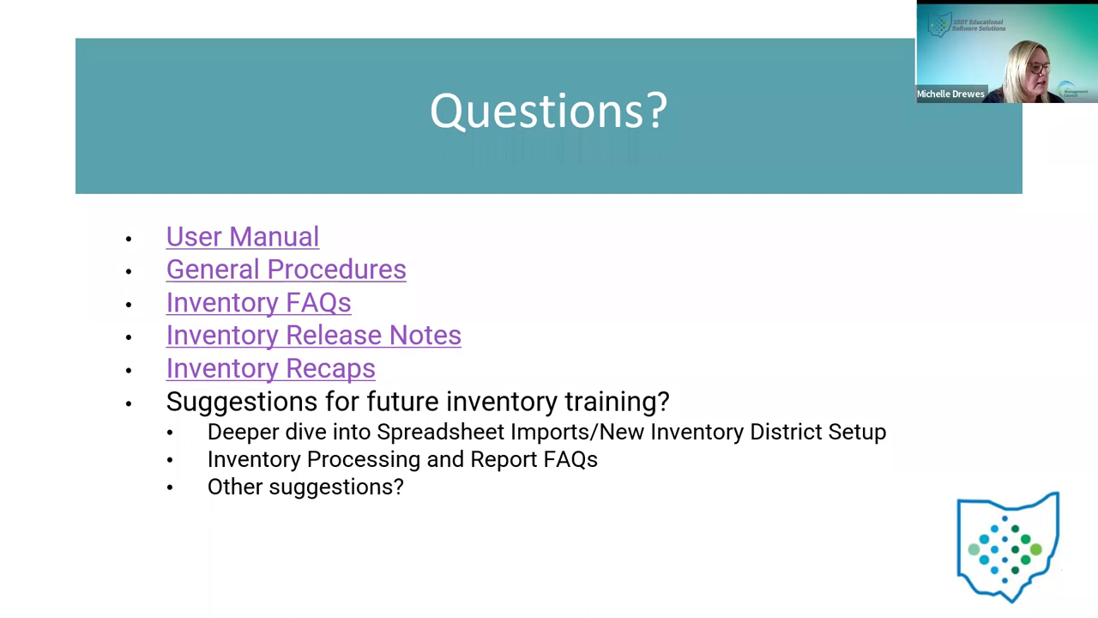
key("alt+Tab")
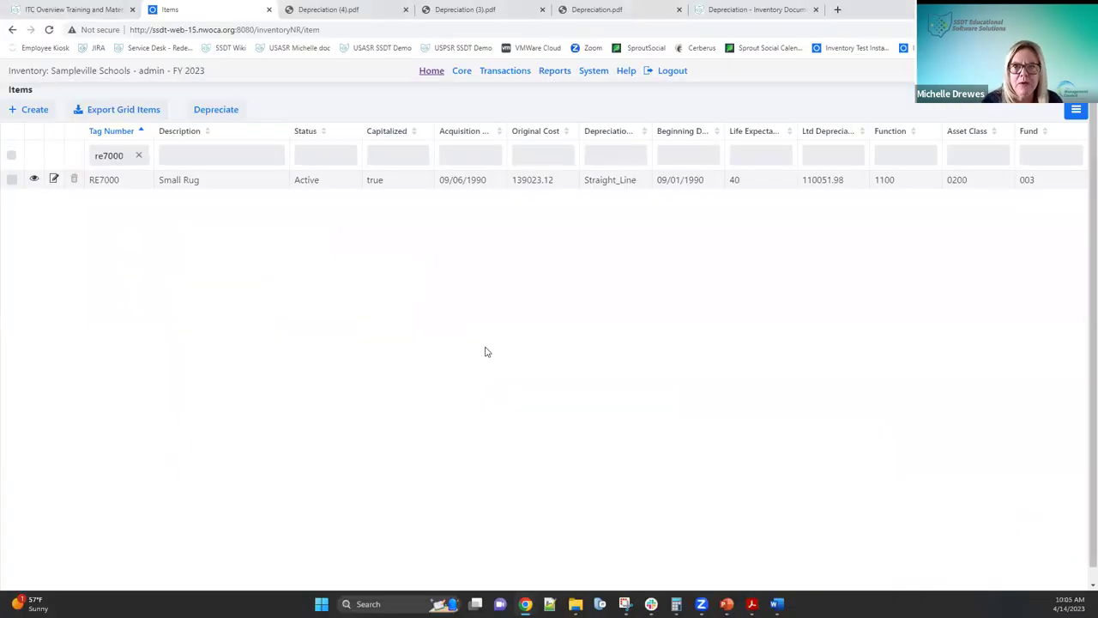
Step: In the Inventory Documentation wiki, open the Import page under System and go to its Item Import Type section
left_click(717, 12)
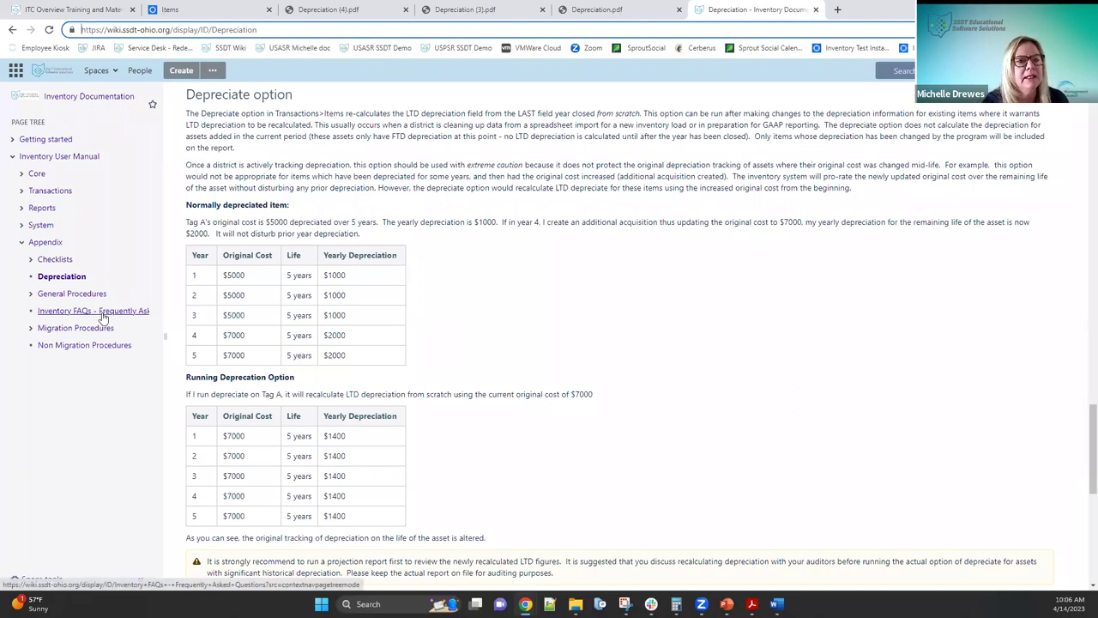
left_click(39, 225)
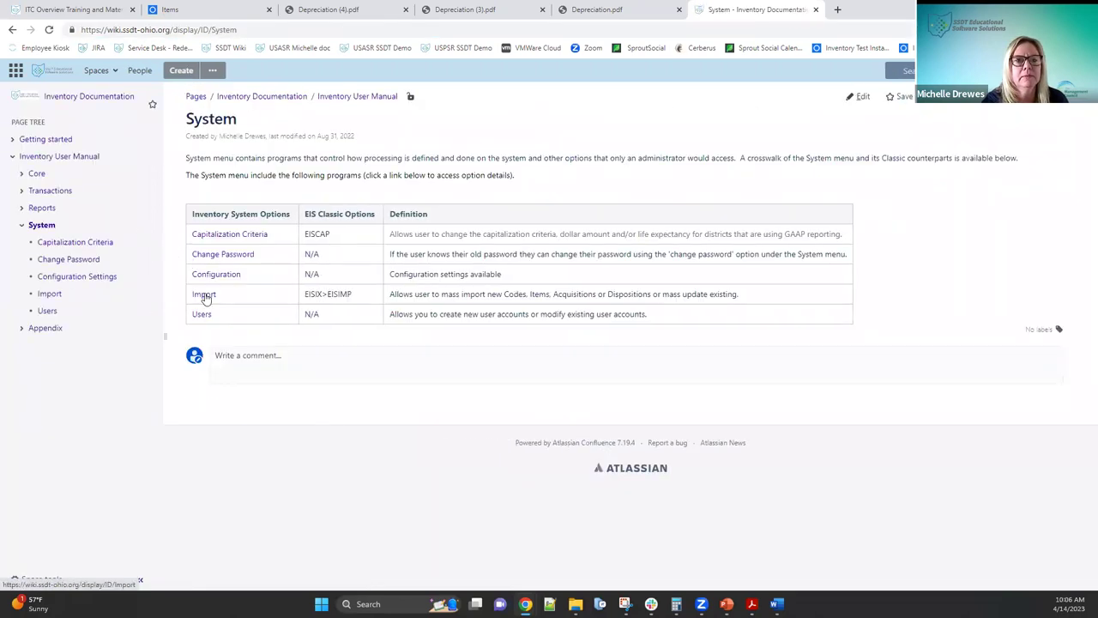
left_click(204, 296)
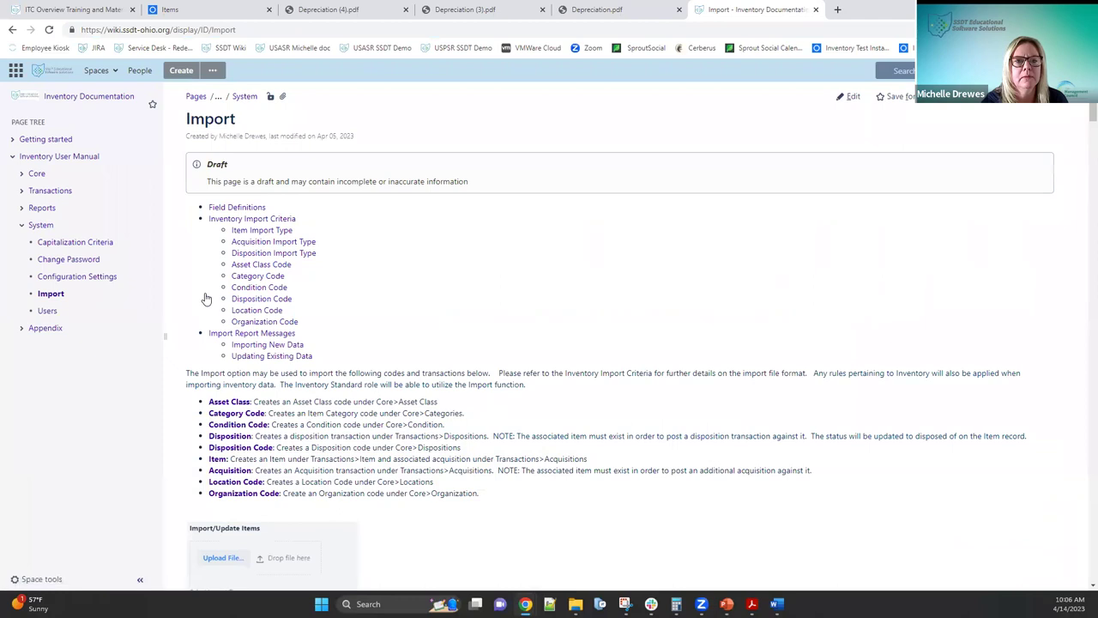
left_click(254, 231)
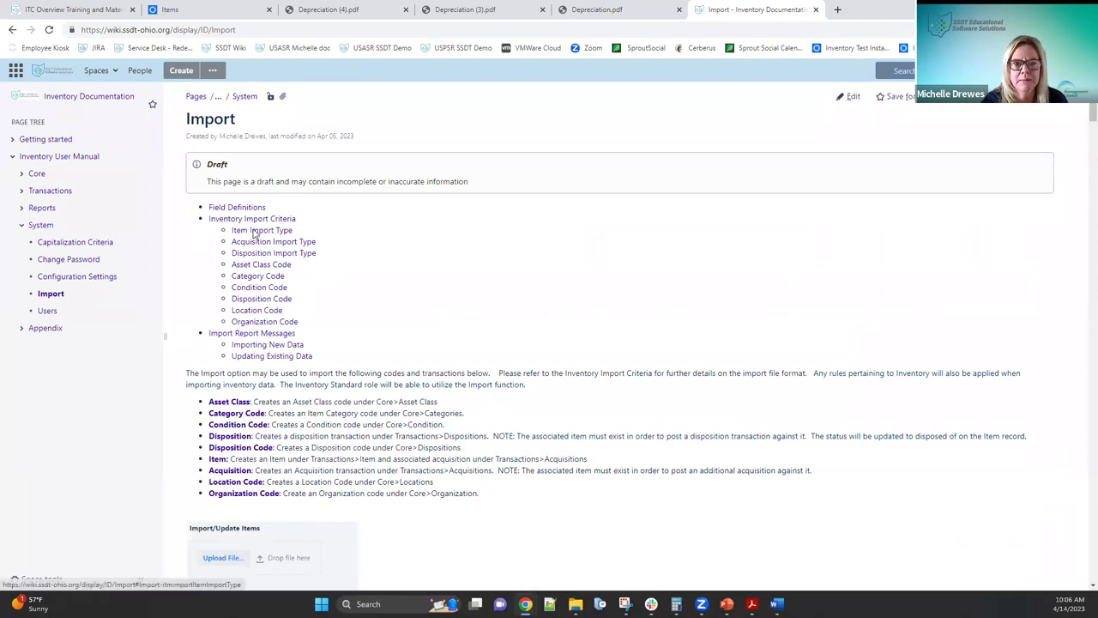